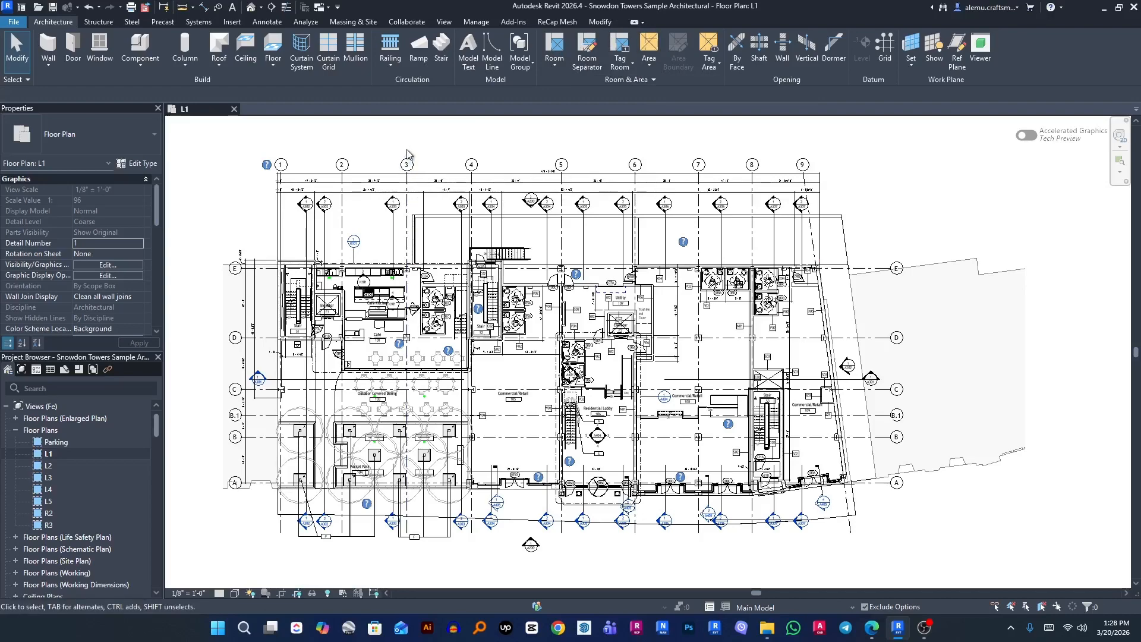
Browse the Revit sample files available for opening, keeping the current project unsaved, and close the file browser without opening one
click(18, 23)
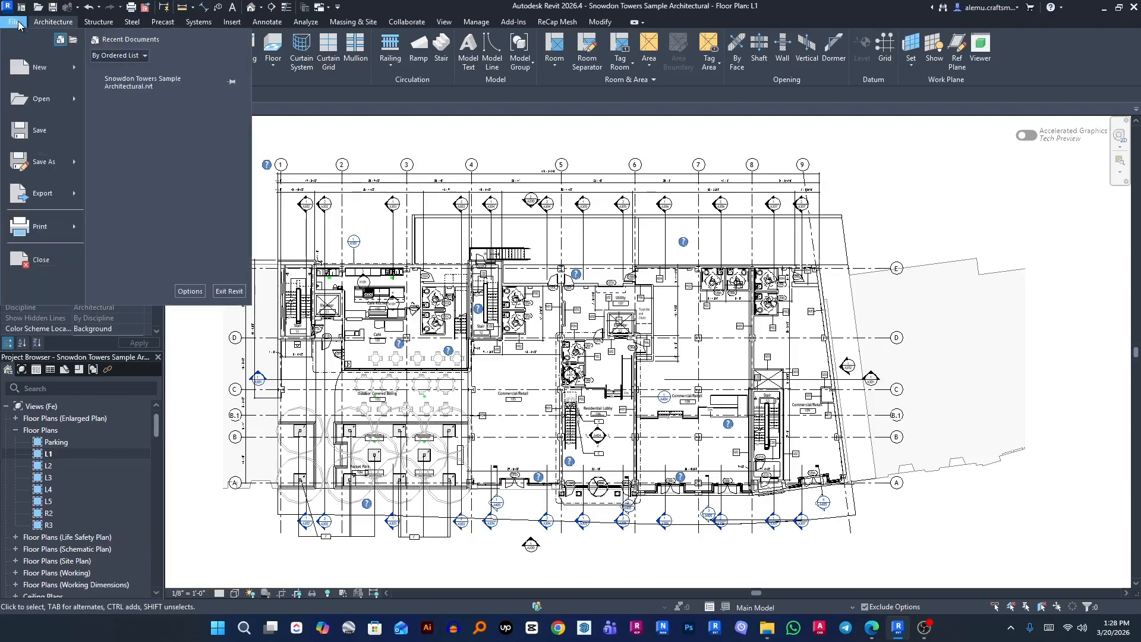
mouse_move(44, 100)
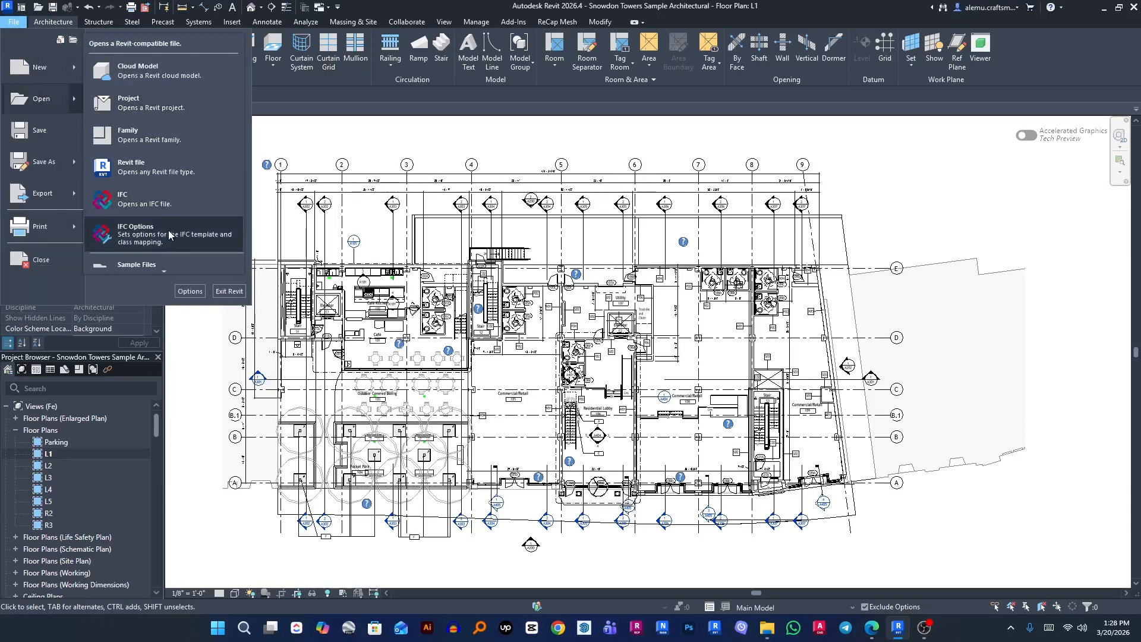
click(125, 259)
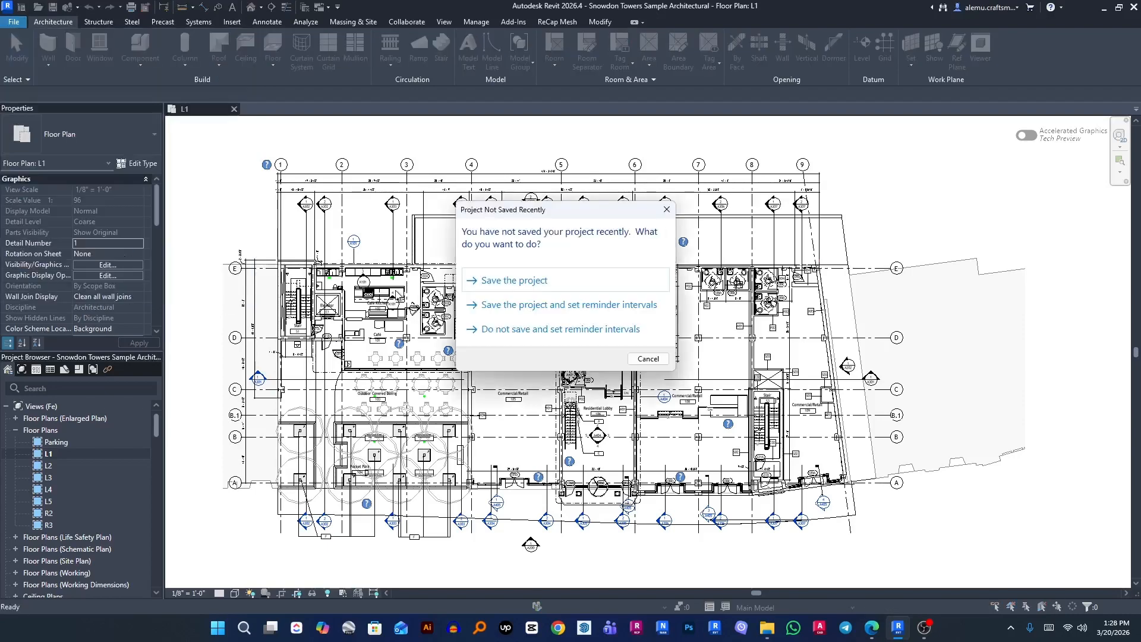
click(667, 209)
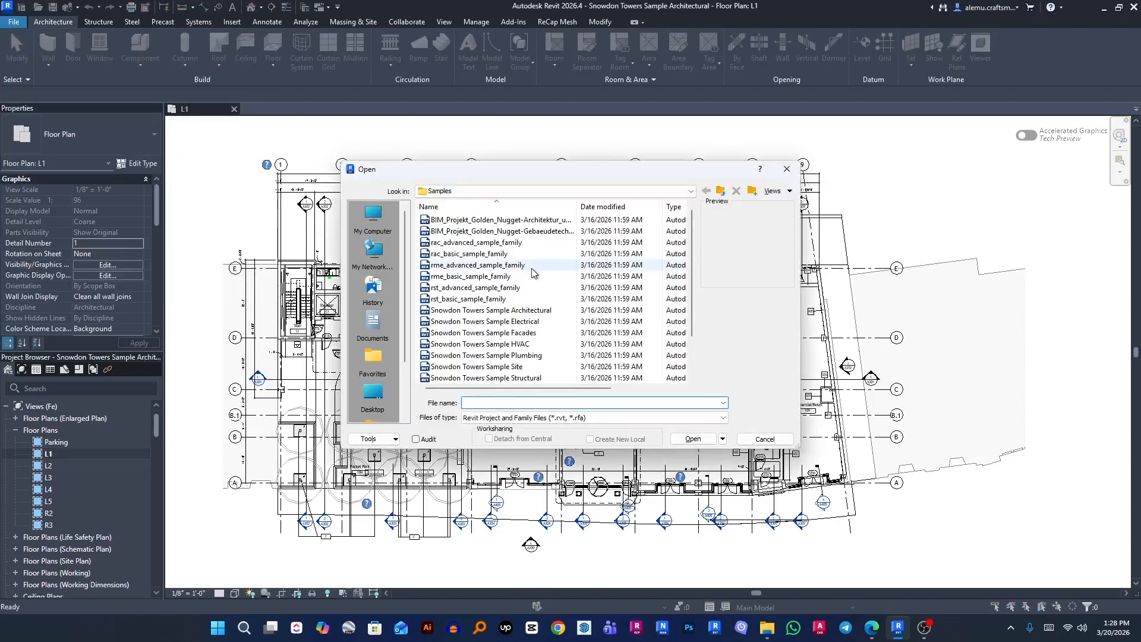
scroll(511, 253, down, 2)
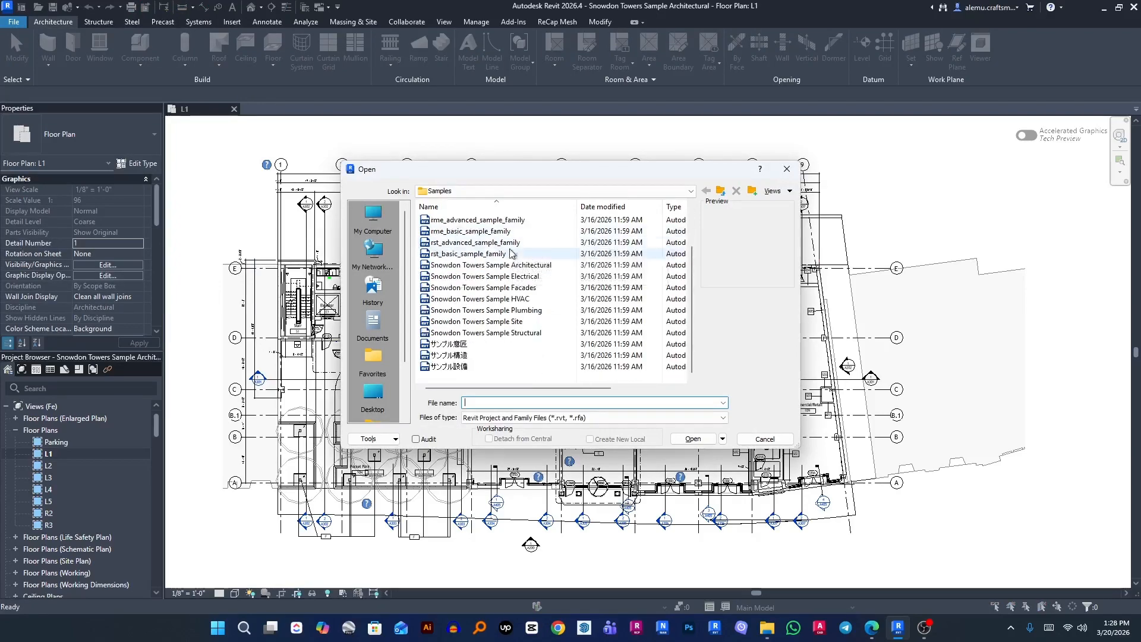
scroll(517, 255, up, 2)
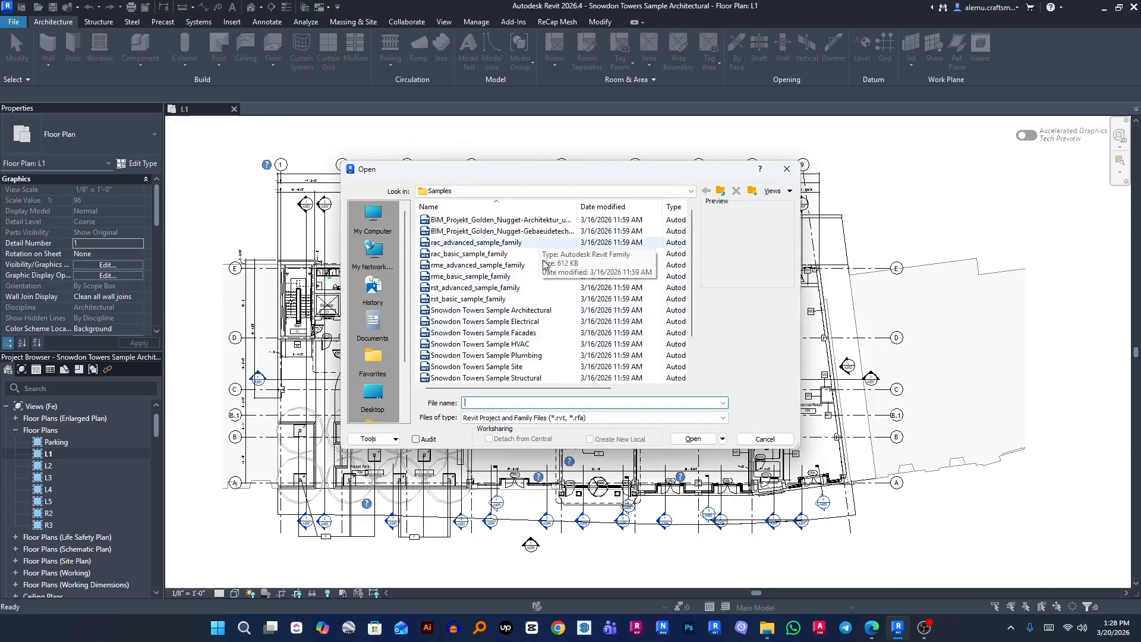
scroll(536, 282, down, 2)
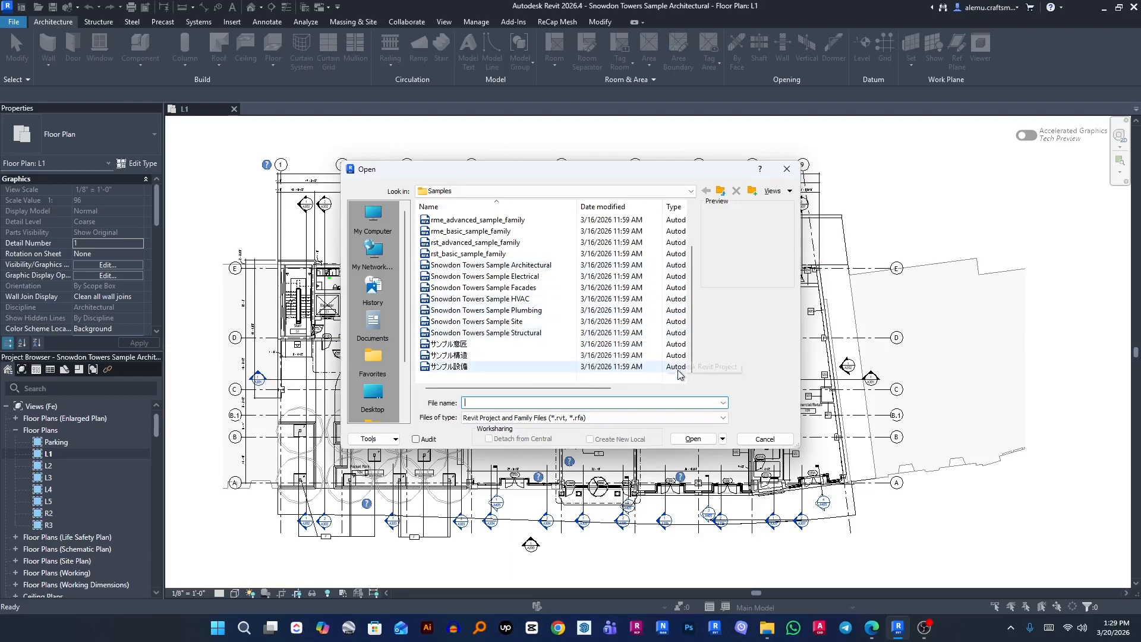
click(765, 439)
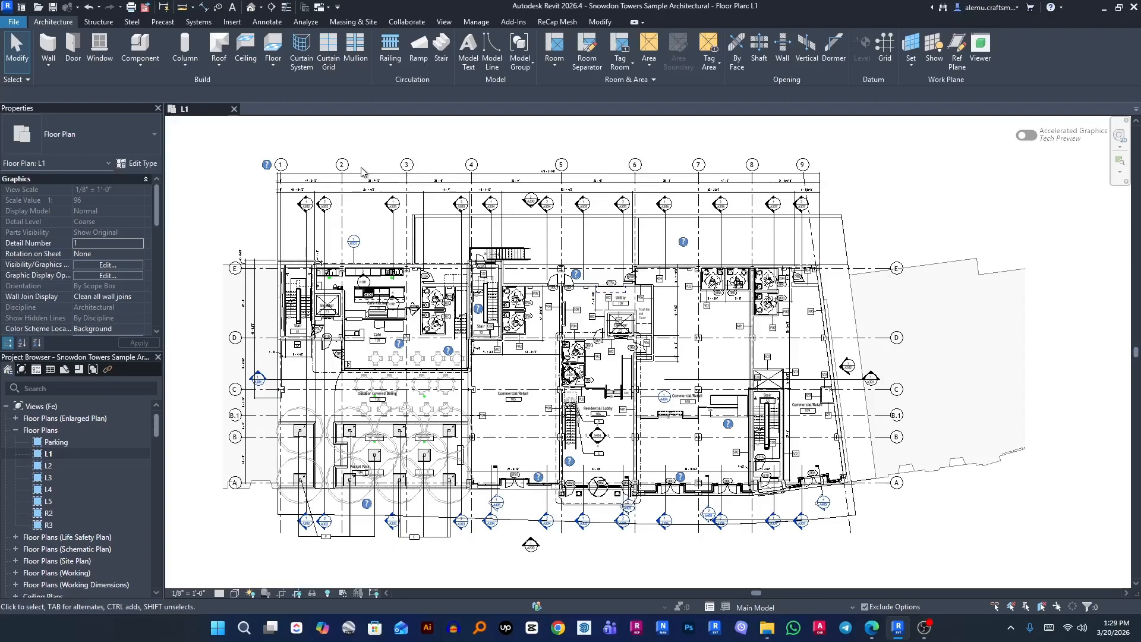
Select the overall dimension string below the grid bubbles to inspect its properties, and clear the selection
scroll(361, 169, up, 2)
scroll(361, 173, up, 2)
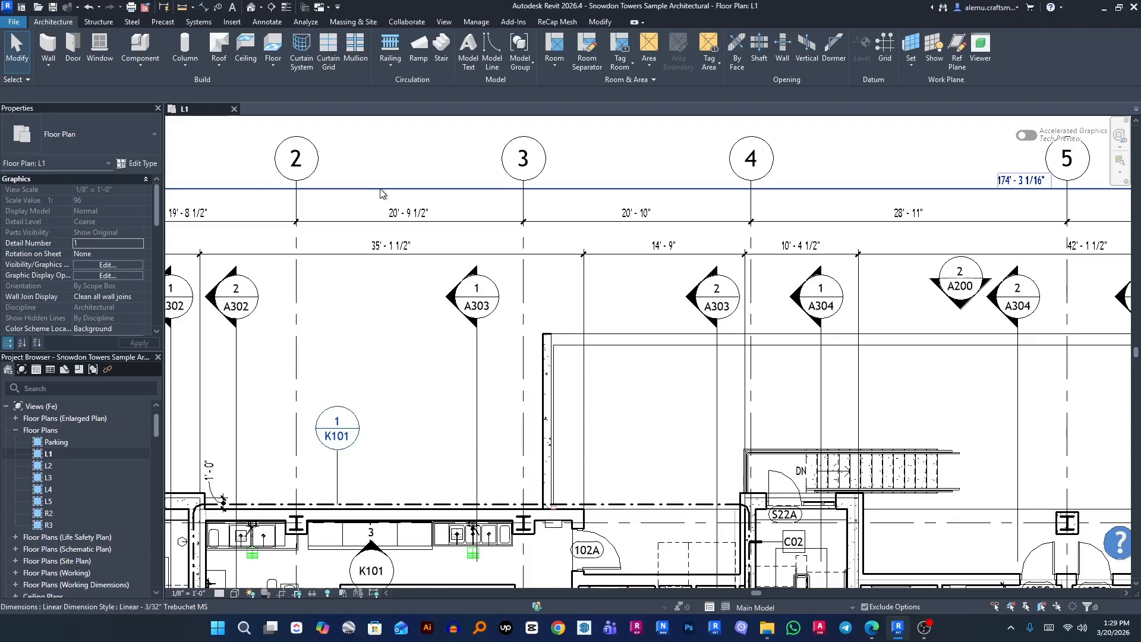
click(380, 189)
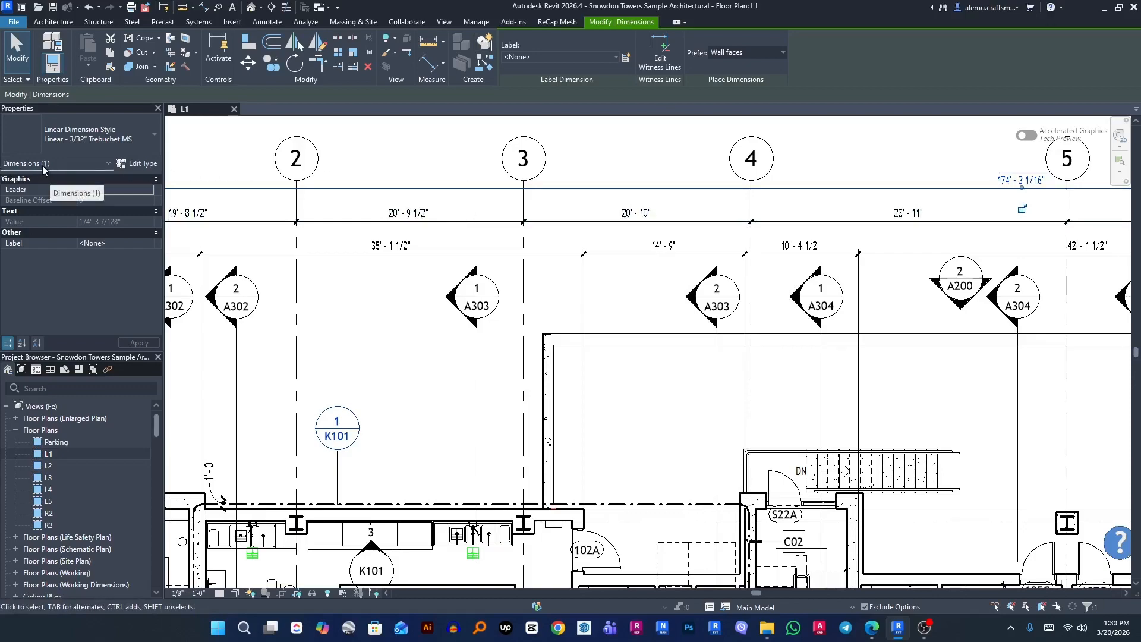
scroll(414, 214, down, 2)
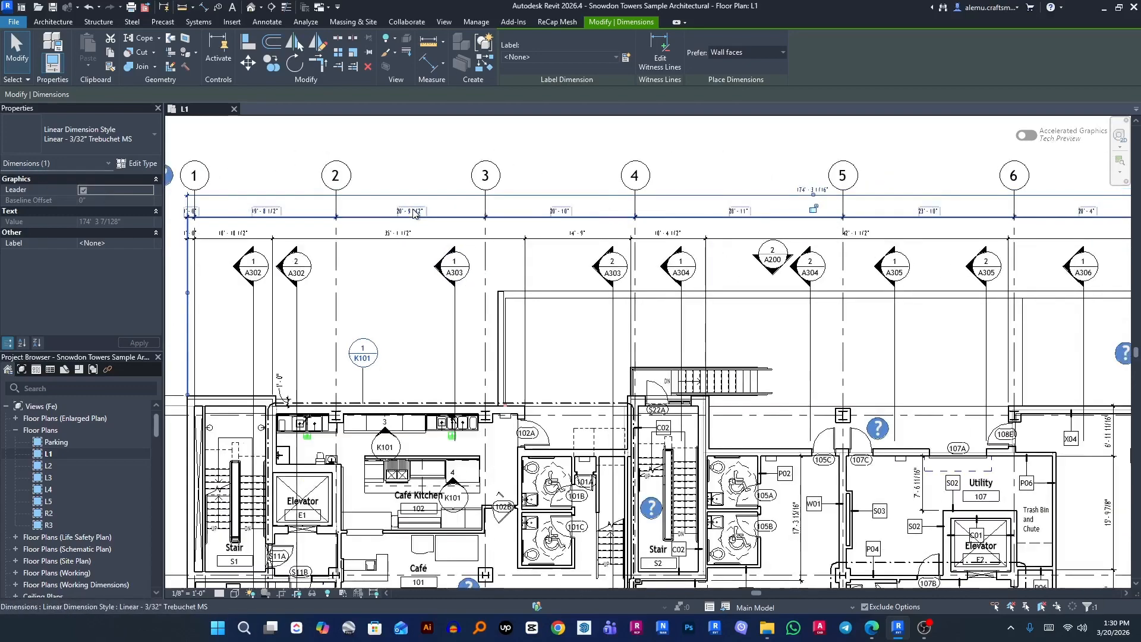
scroll(414, 214, down, 3)
scroll(422, 196, up, 3)
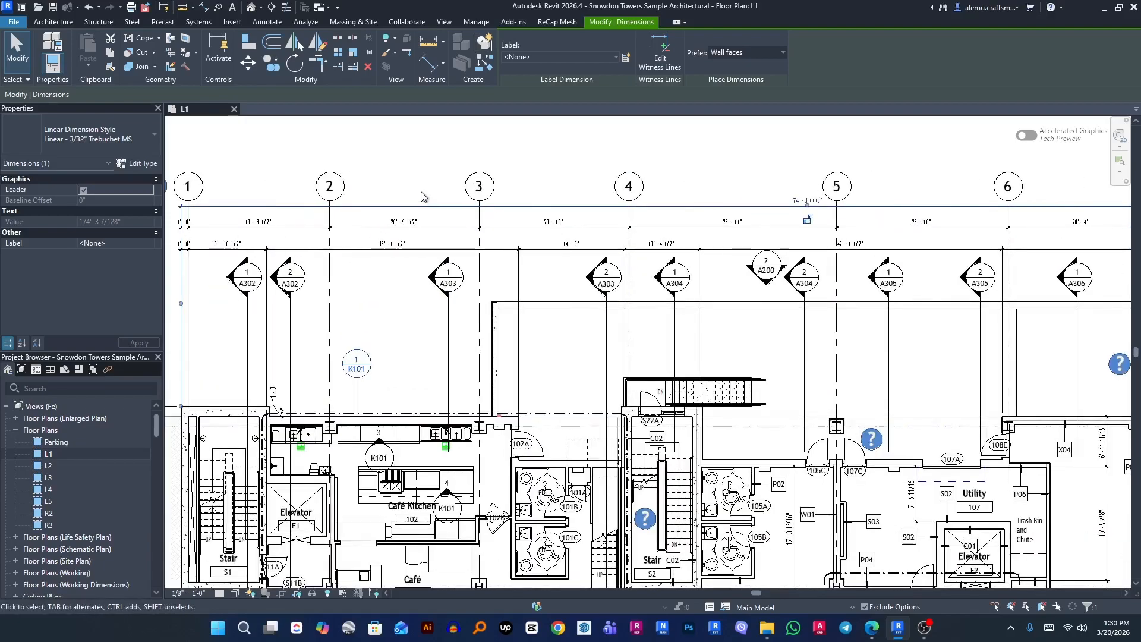
scroll(423, 196, up, 3)
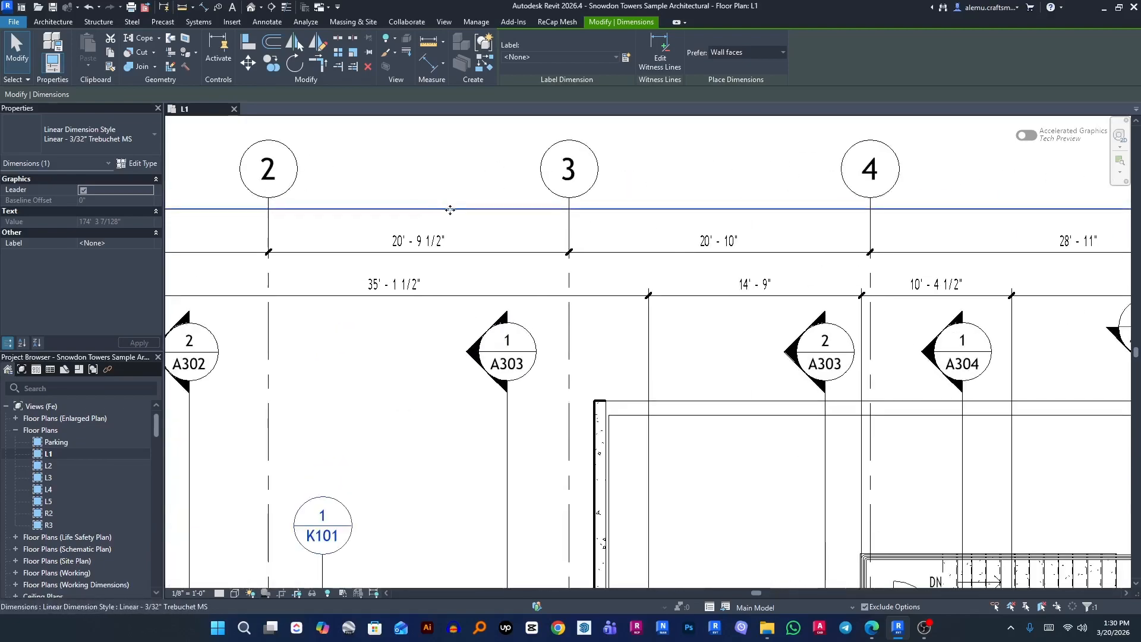
key(Escape)
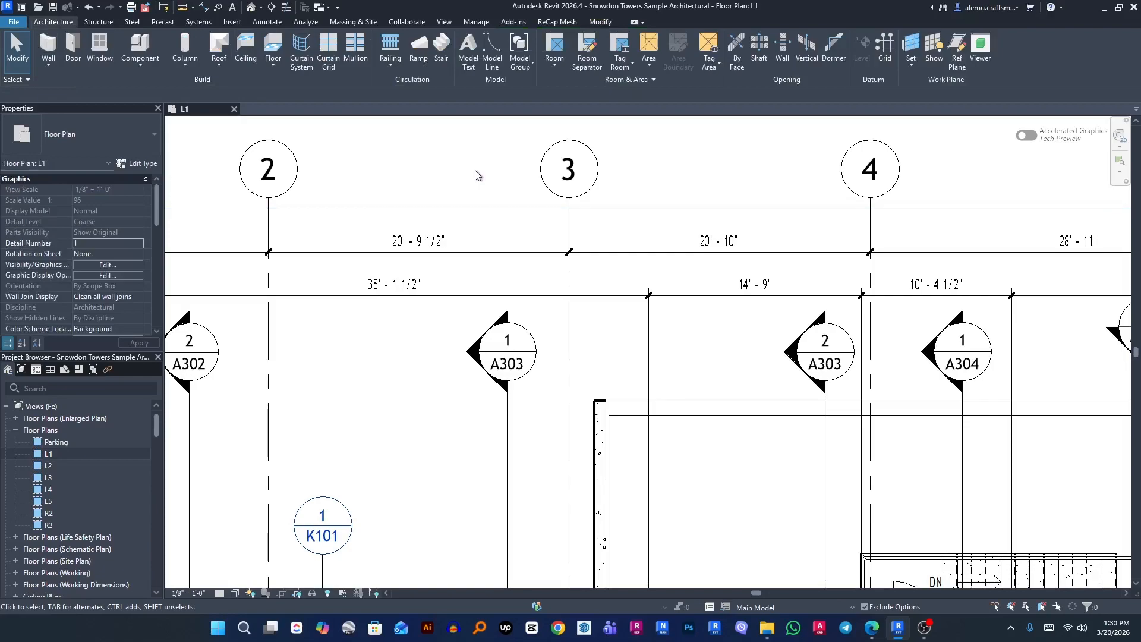
Select the exterior wall along the Commercial/Retail 105 room and clear the selection
scroll(475, 168, down, 2)
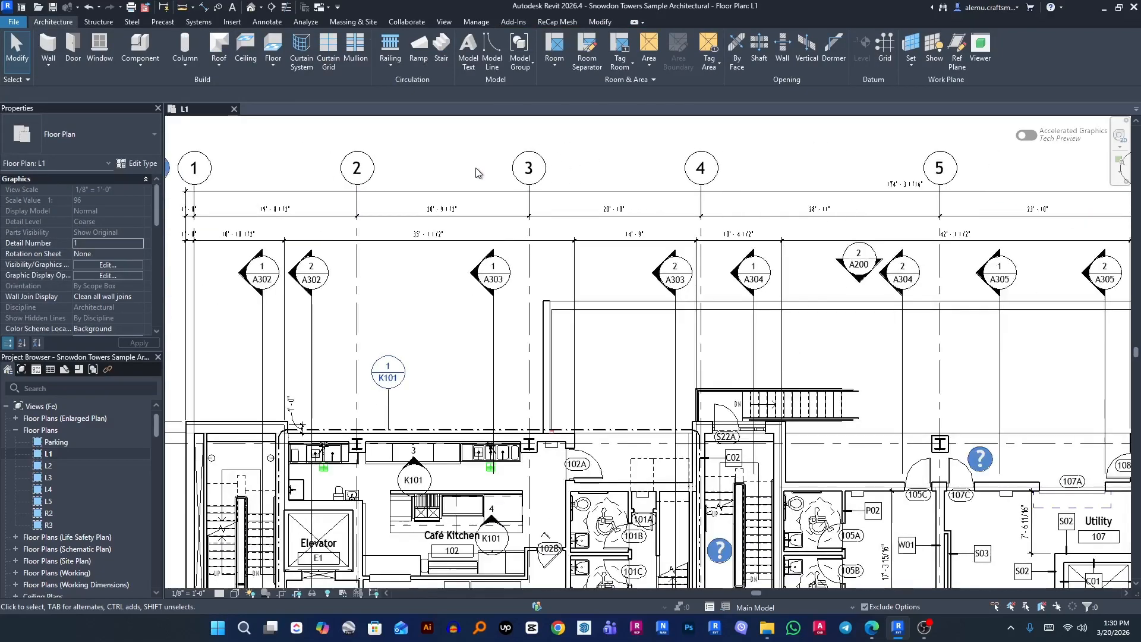
scroll(475, 168, down, 3)
click(524, 307)
scroll(524, 307, up, 5)
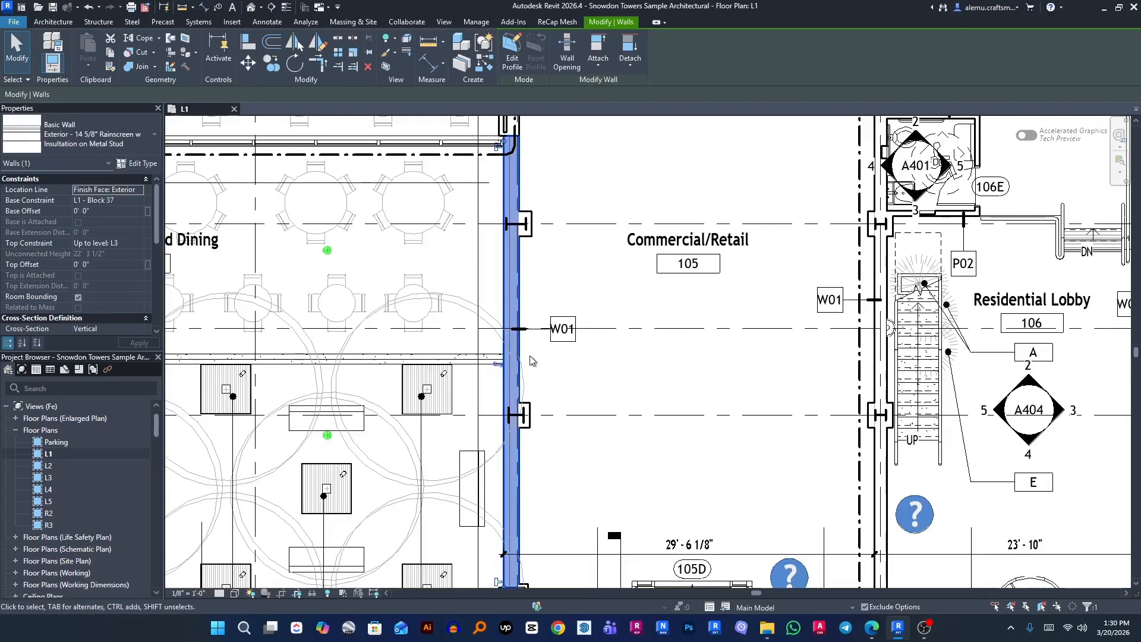
scroll(530, 355, up, 2)
key(Escape)
scroll(520, 323, up, 3)
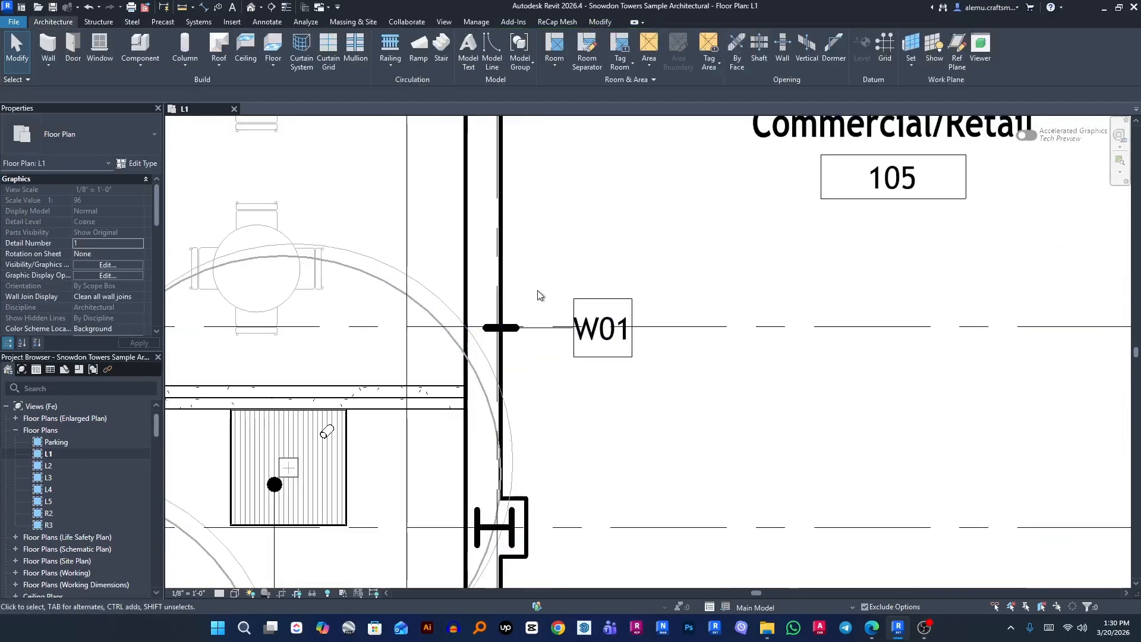
Cycle through the overlapping elements at the W01 wall tag's leader, select grid line B.1, and clear the selection
scroll(499, 321, up, 2)
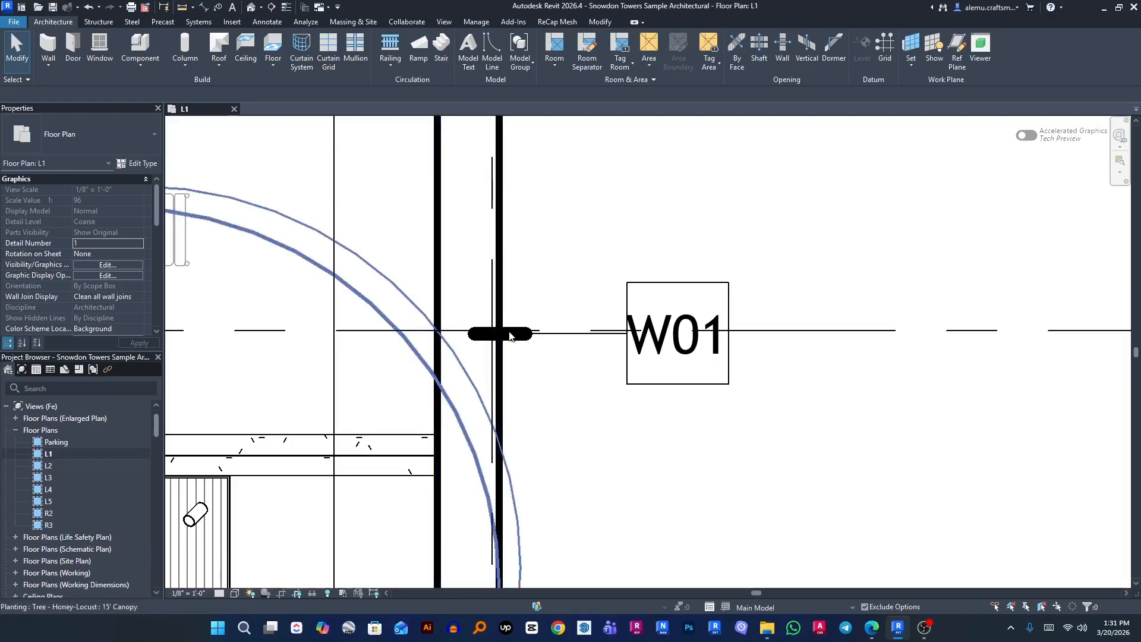
key(Tab)
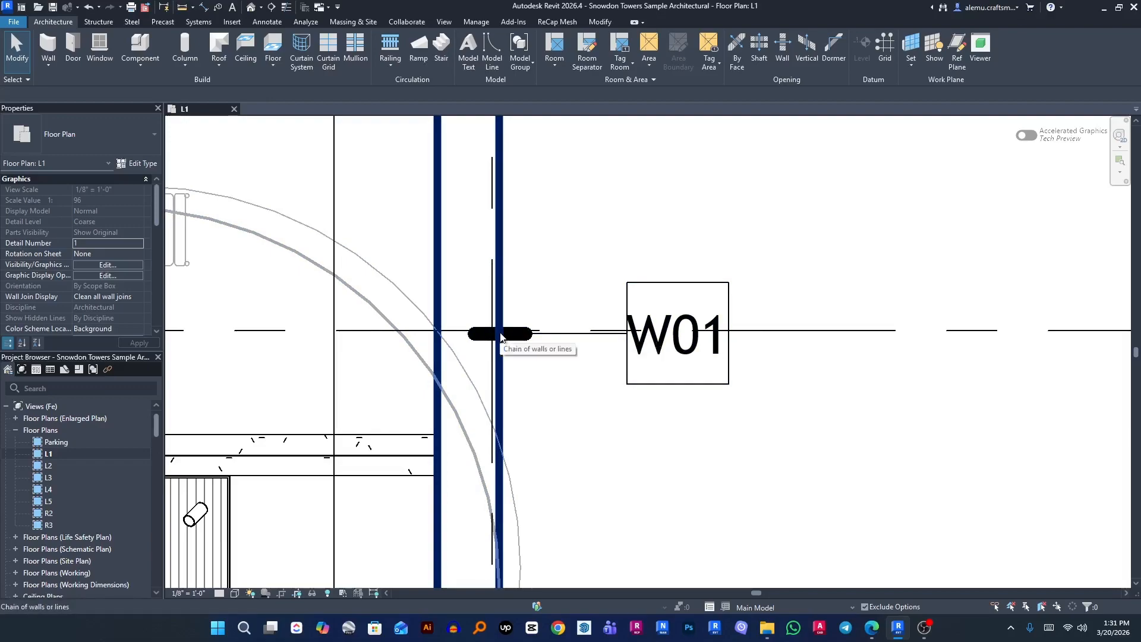
key(Tab)
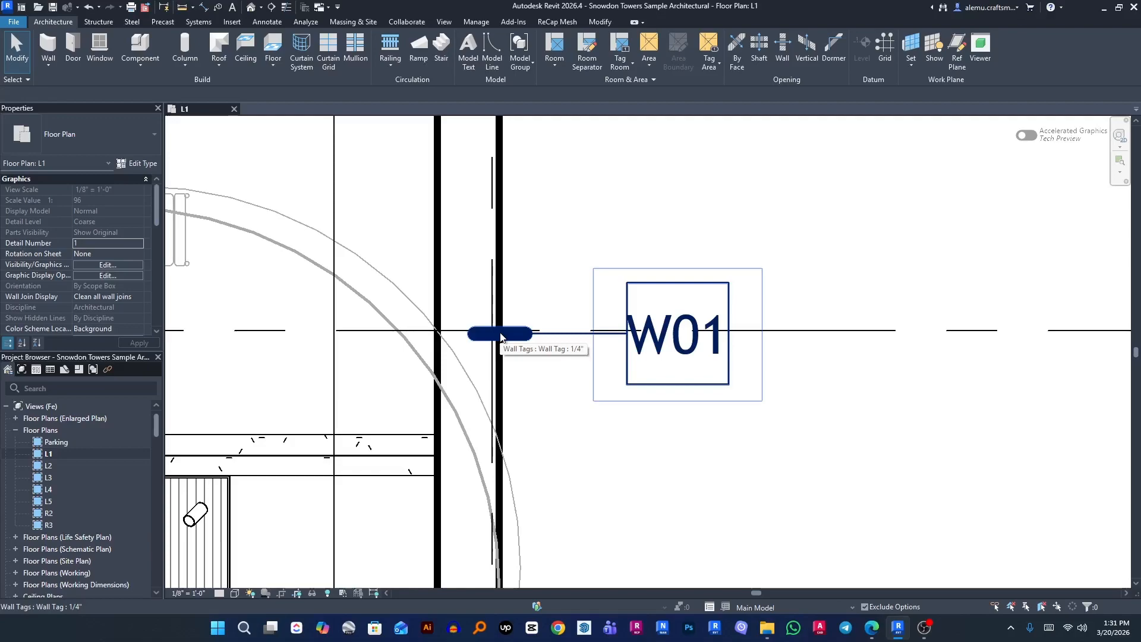
key(Tab)
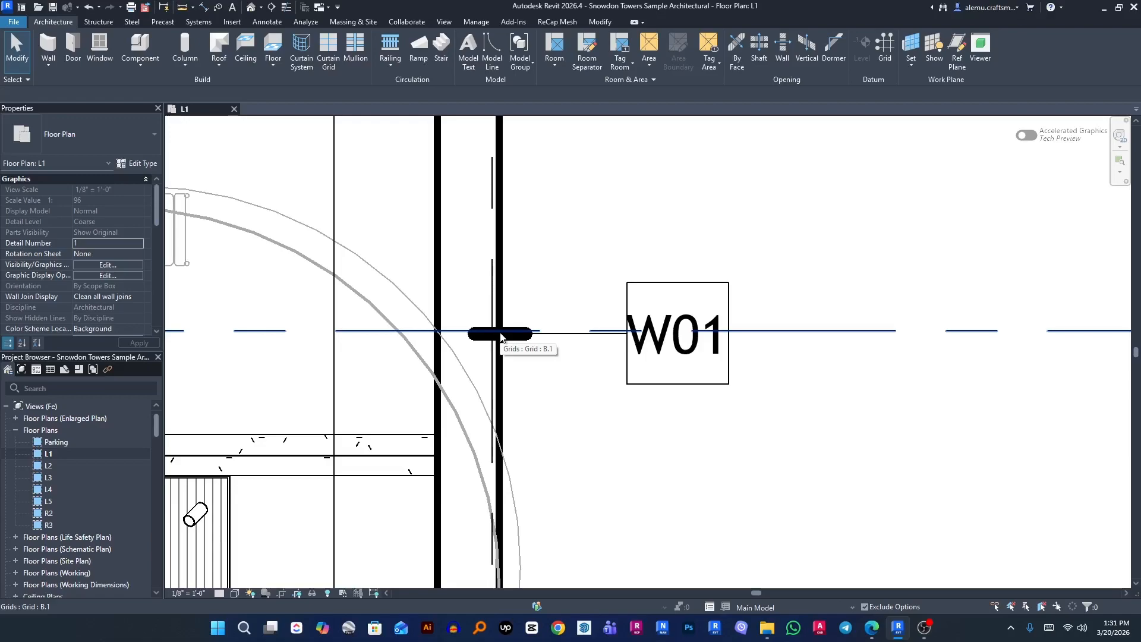
click(501, 338)
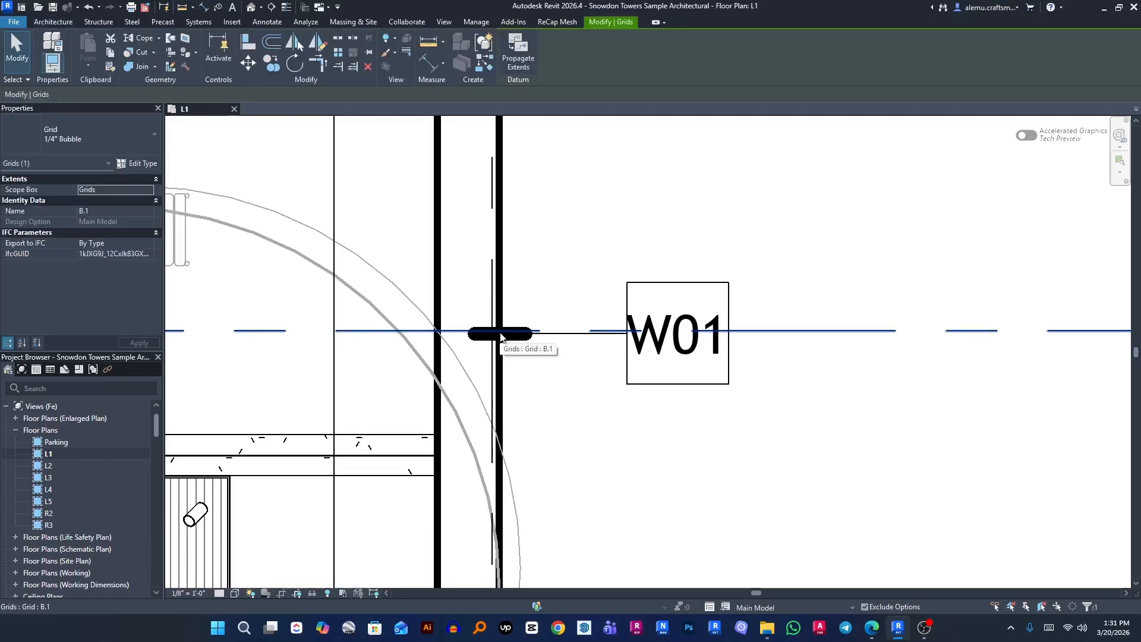
scroll(502, 332, down, 2)
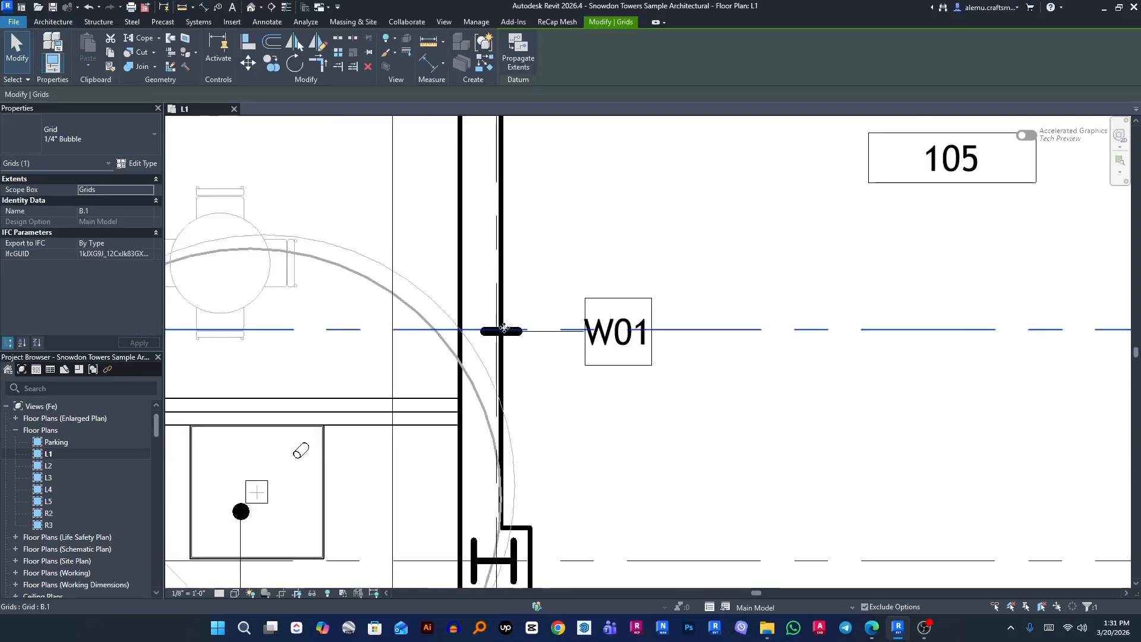
scroll(505, 330, down, 1)
scroll(543, 344, down, 2)
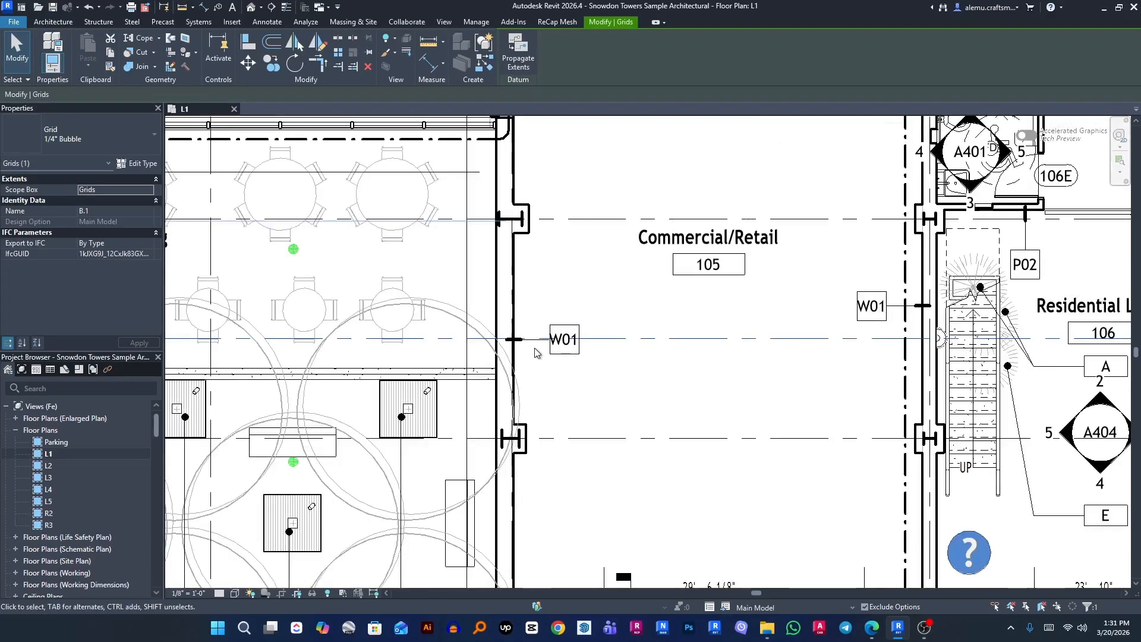
scroll(545, 345, up, 2)
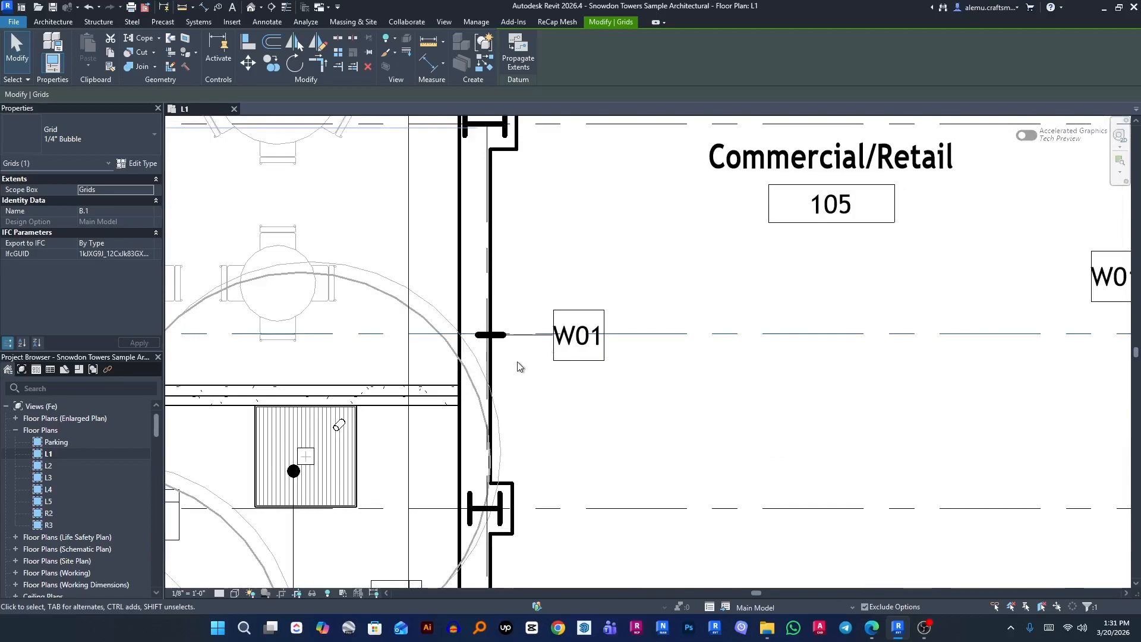
scroll(513, 380, down, 2)
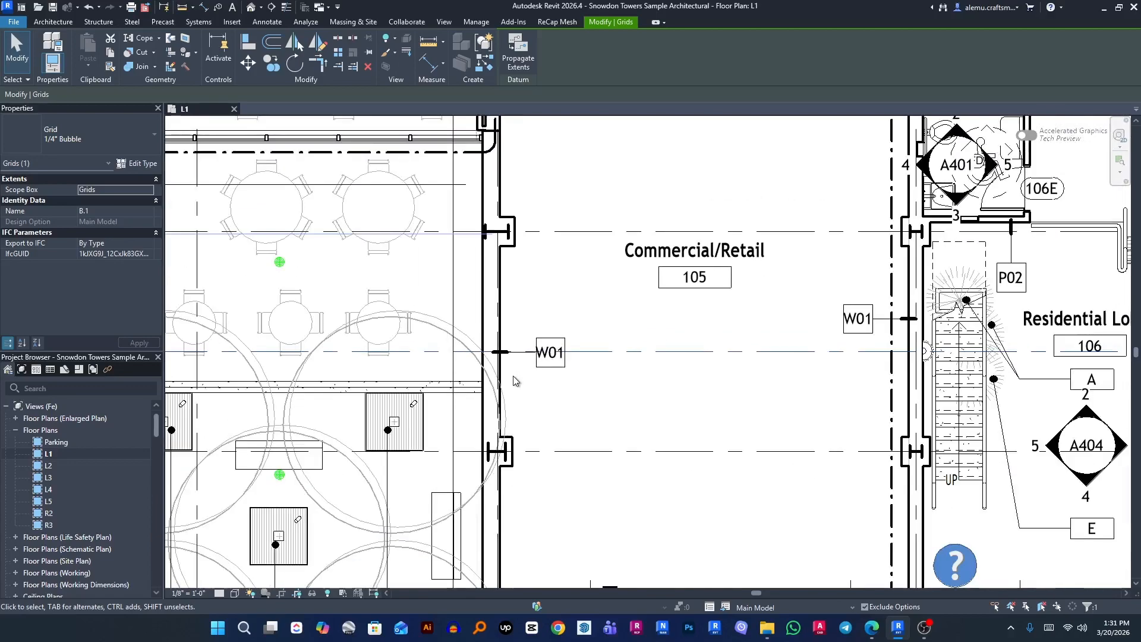
scroll(517, 365, down, 2)
scroll(520, 348, up, 2)
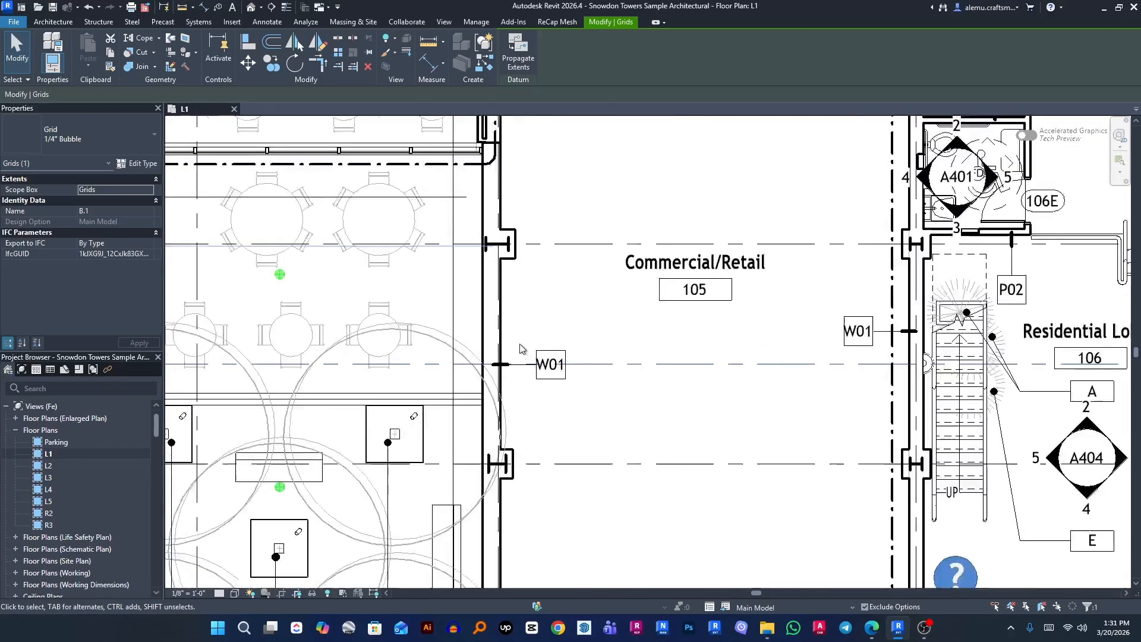
scroll(520, 349, up, 1)
key(Escape)
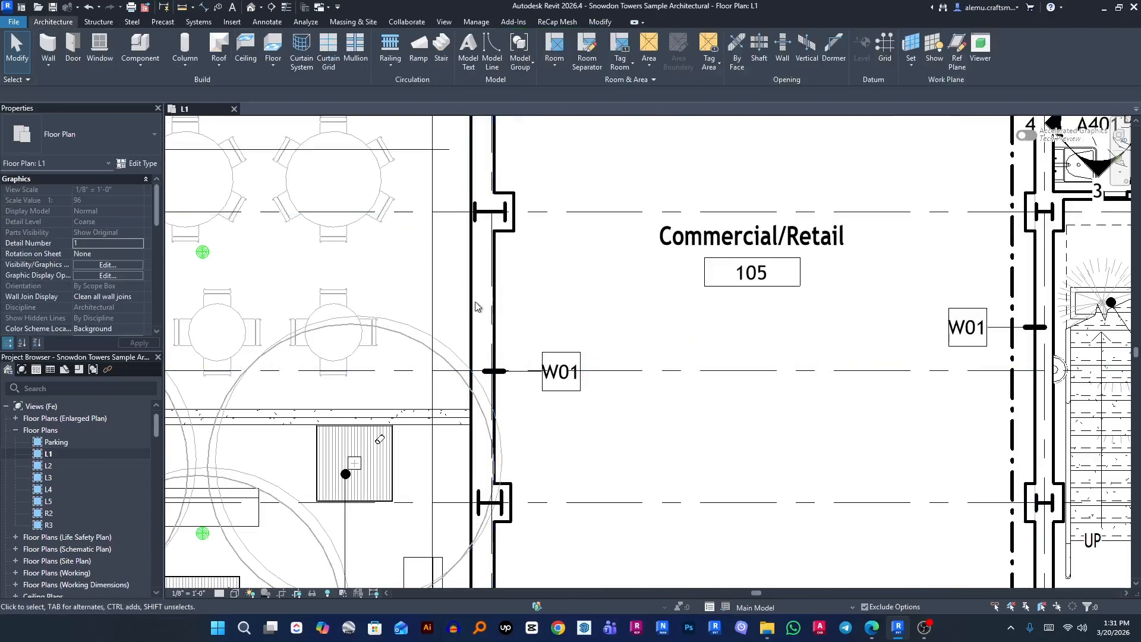
Select the exterior wall between the outdoor dining area and Commercial/Retail 105
click(475, 303)
scroll(478, 300, down, 2)
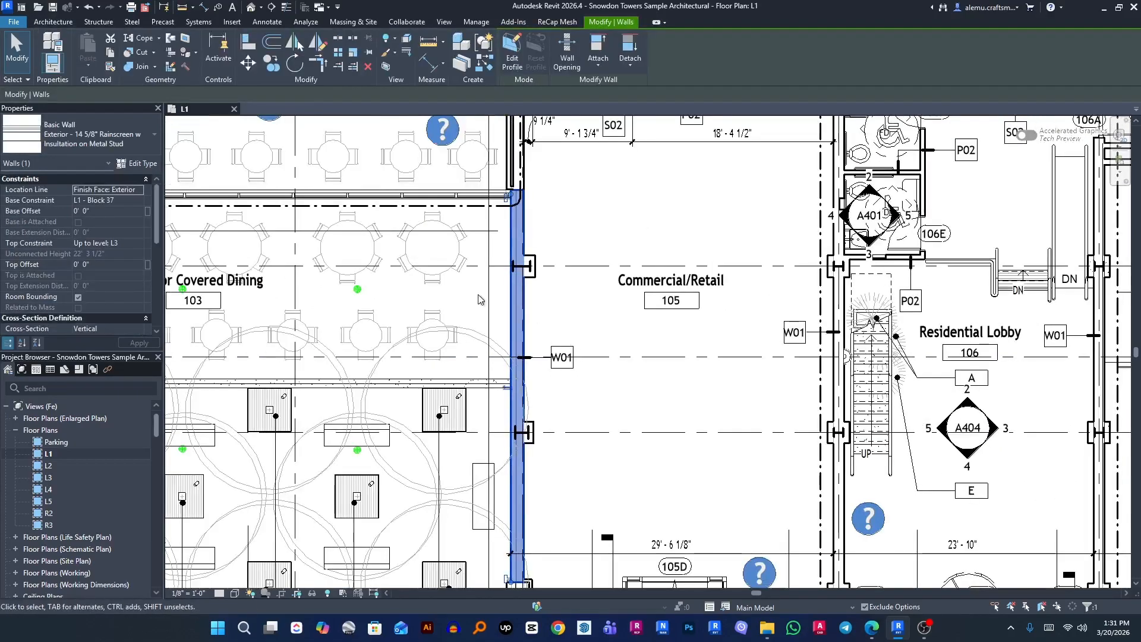
scroll(478, 297, up, 1)
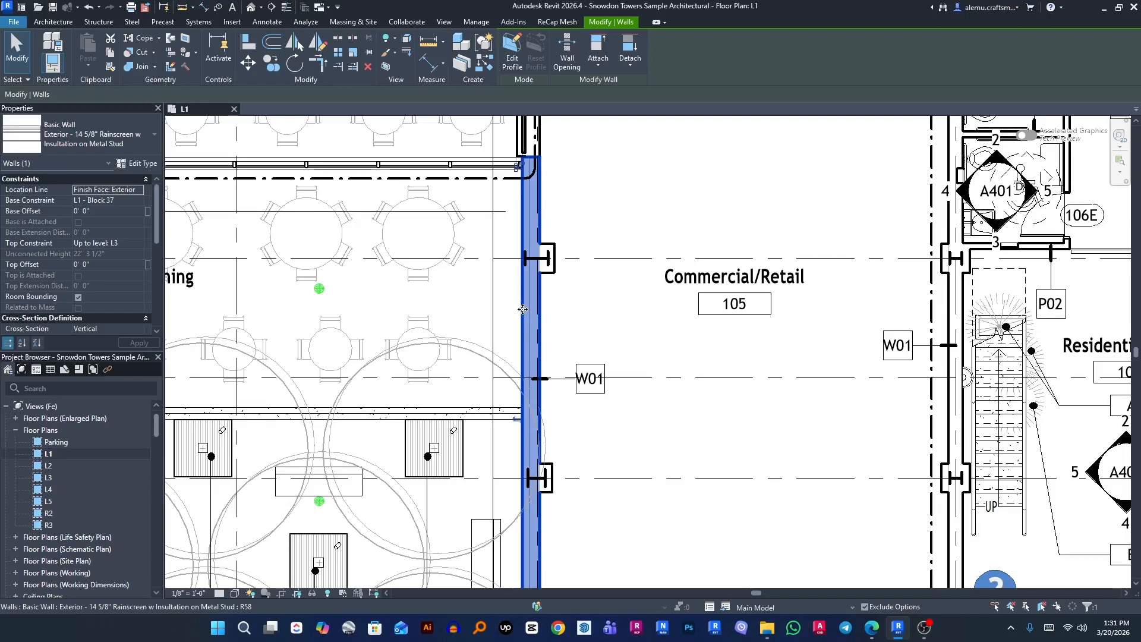
Select the exterior wall together with two large and three small round dining tables in the adjacent outdoor dining area
click(456, 266)
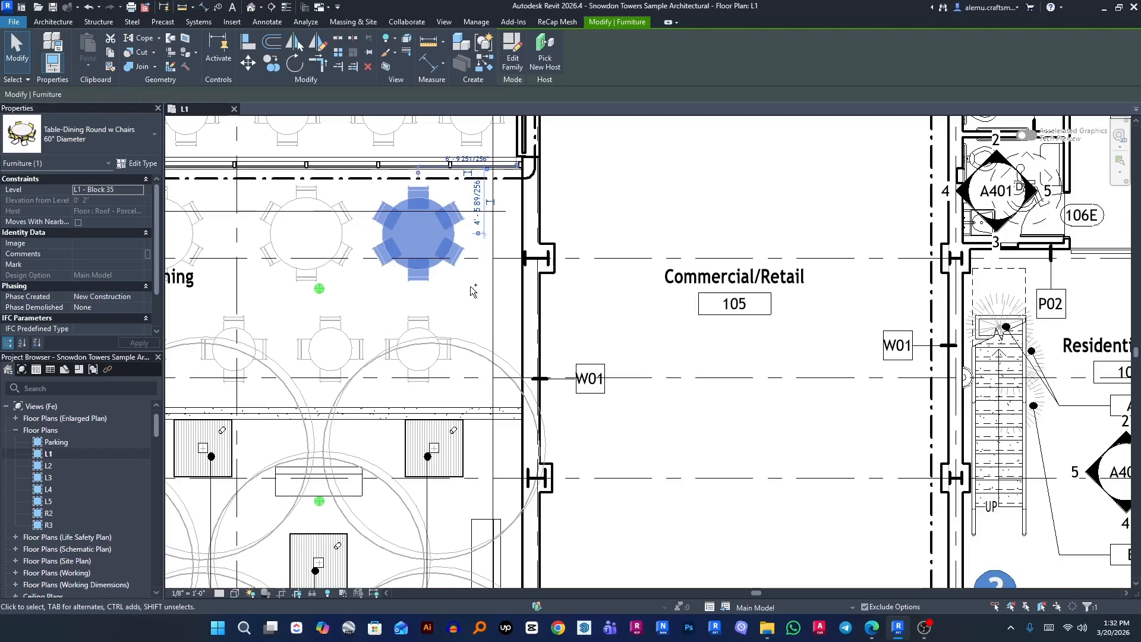
ctrl+click(520, 308)
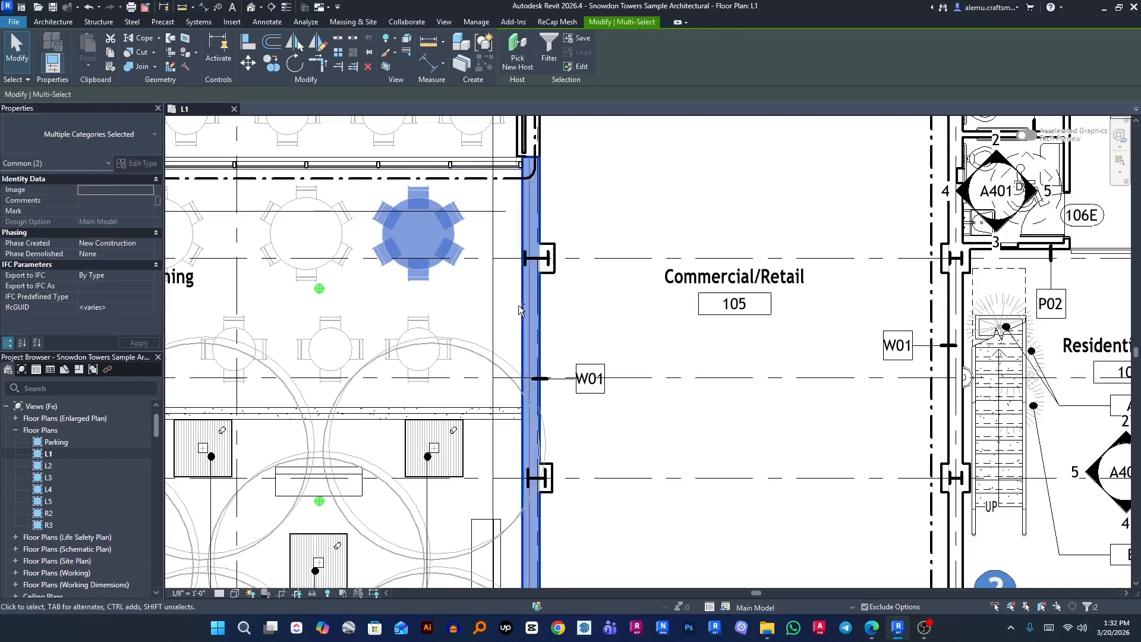
ctrl+click(418, 319)
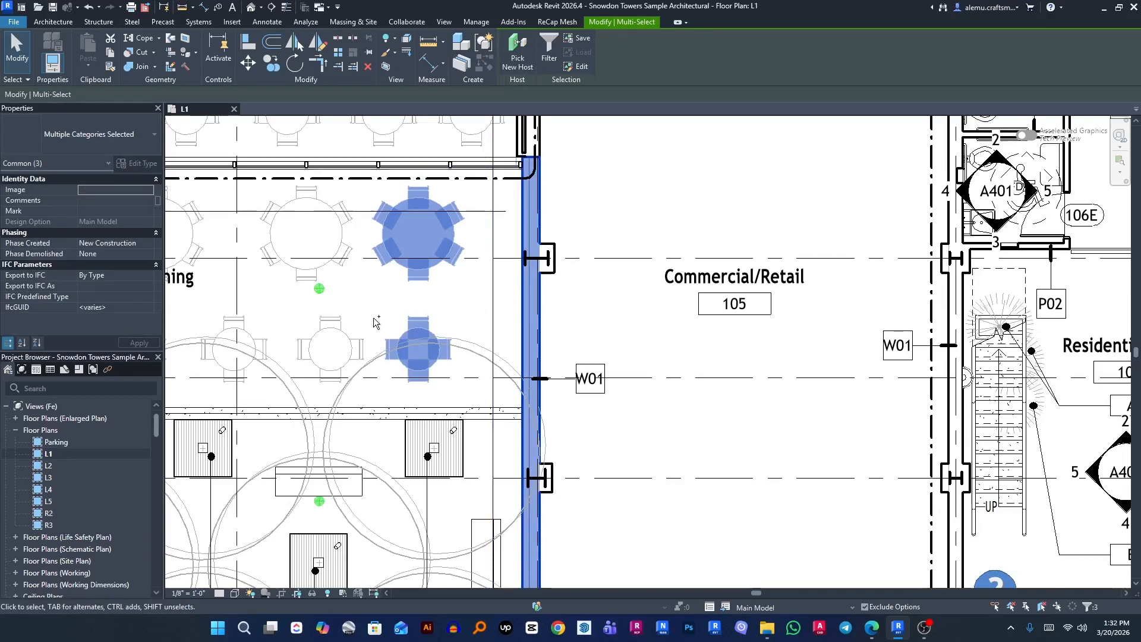
ctrl+click(336, 323)
ctrl+click(306, 233)
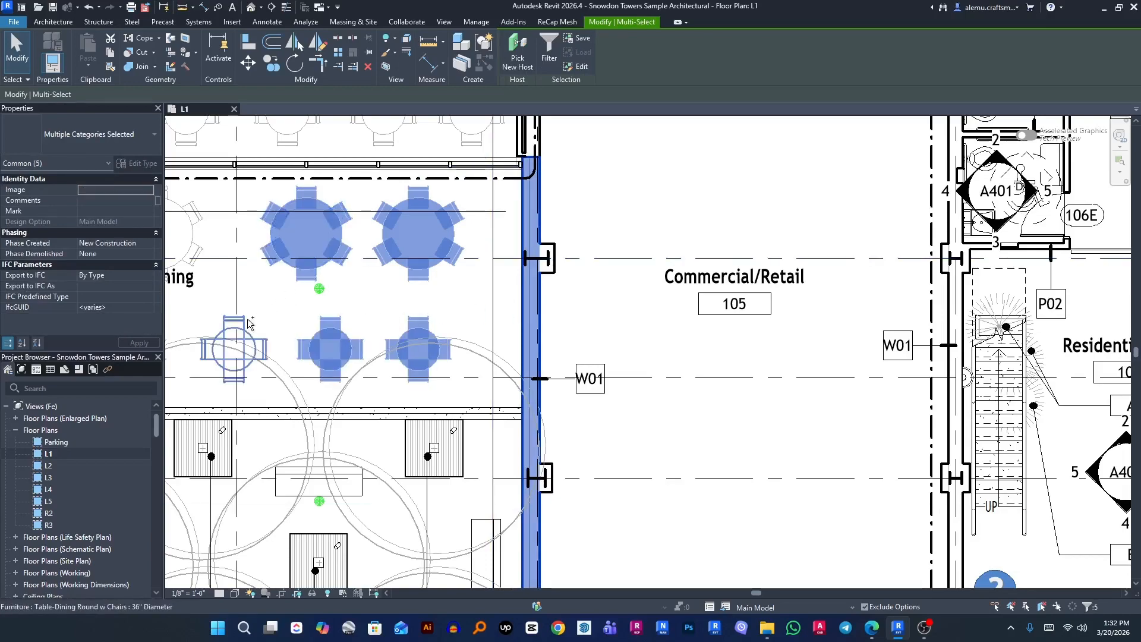
ctrl+click(249, 321)
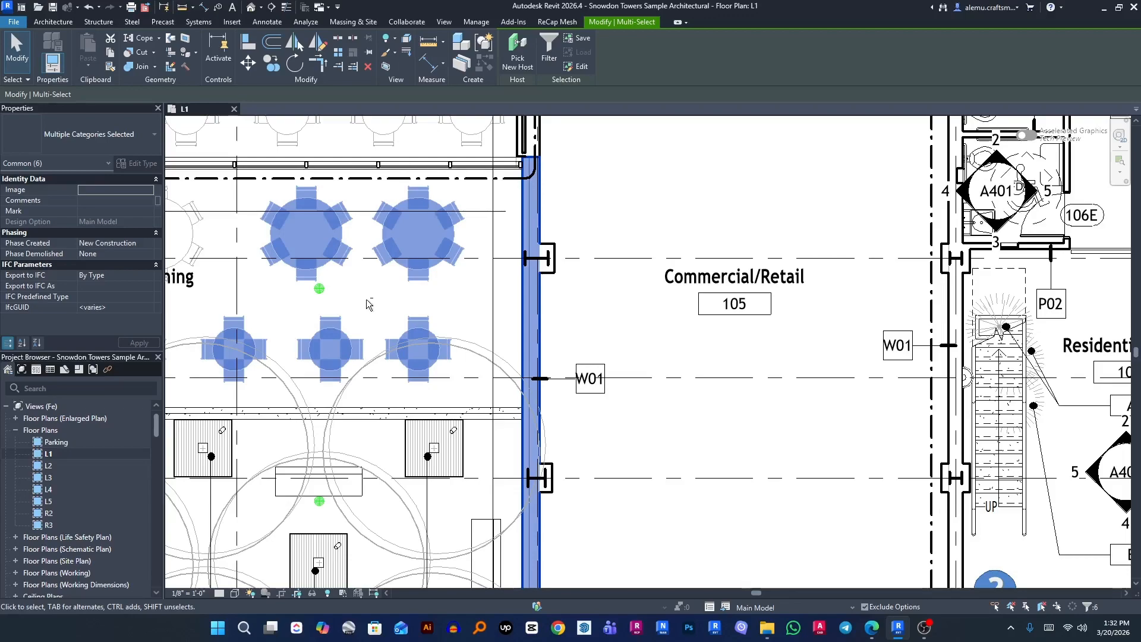
Remove two small and one large round dining table from the selection one by one, and clear the remaining selection
shift+click(340, 336)
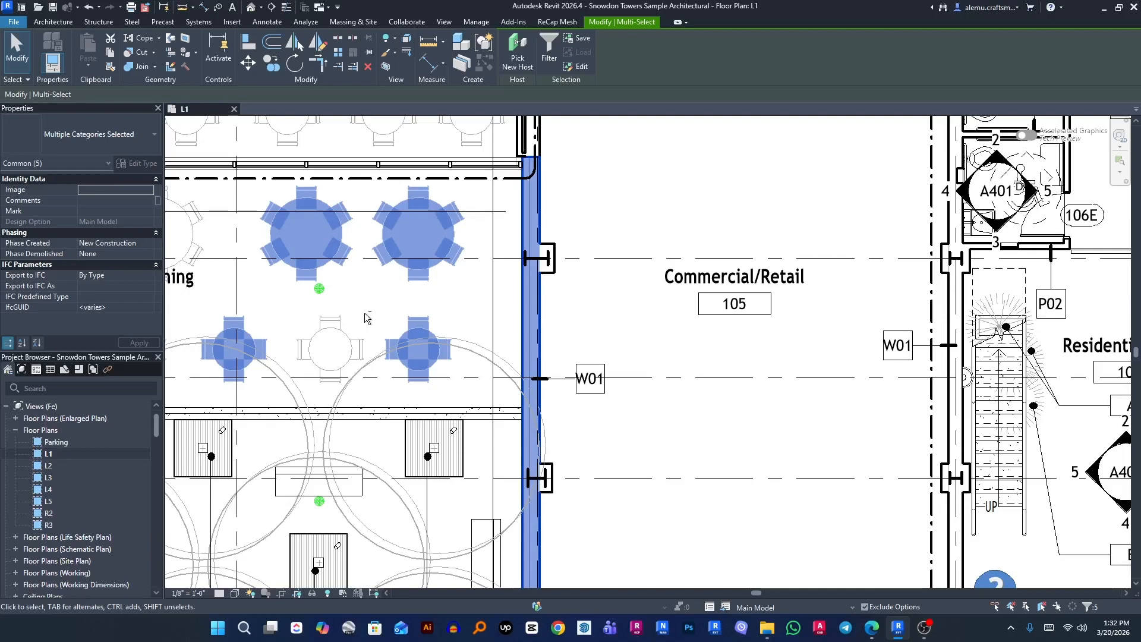
shift+click(244, 342)
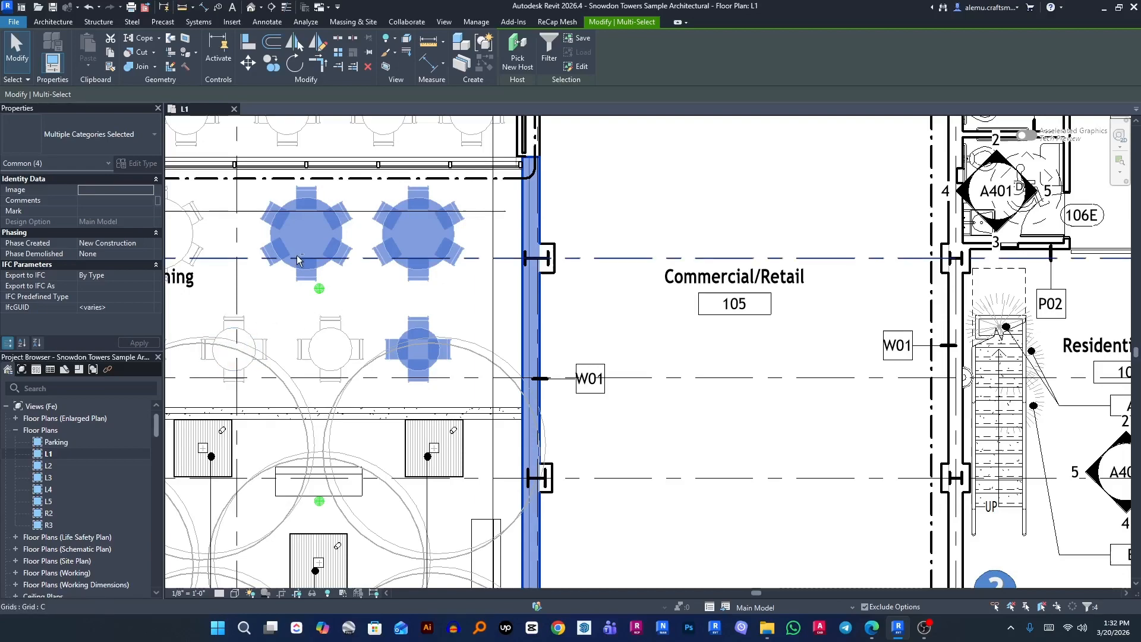
shift+click(343, 261)
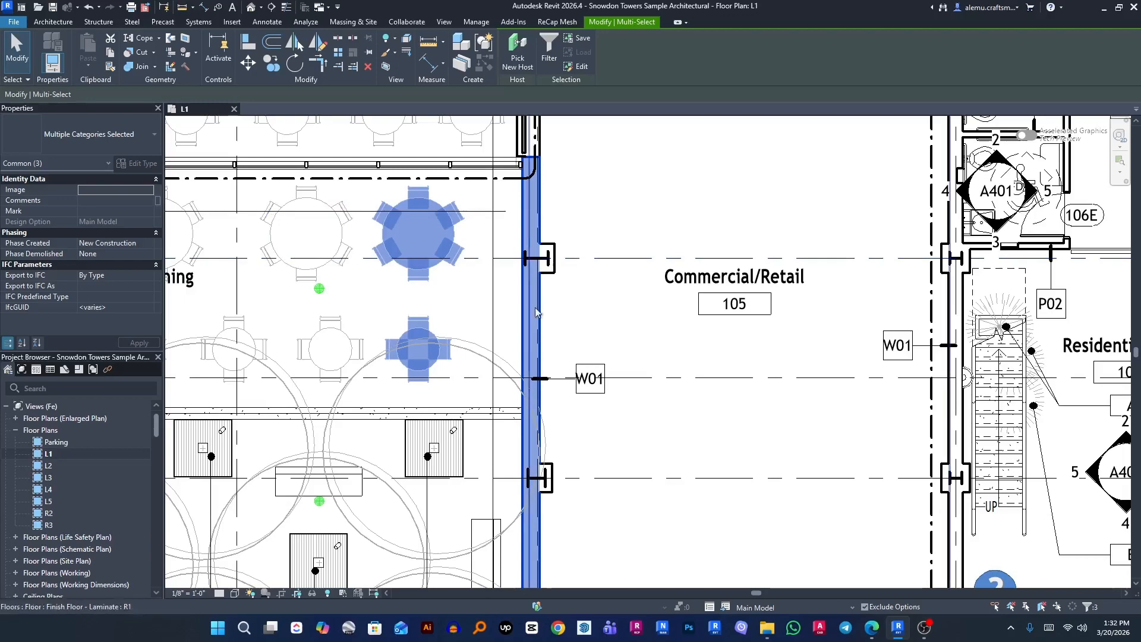
click(597, 300)
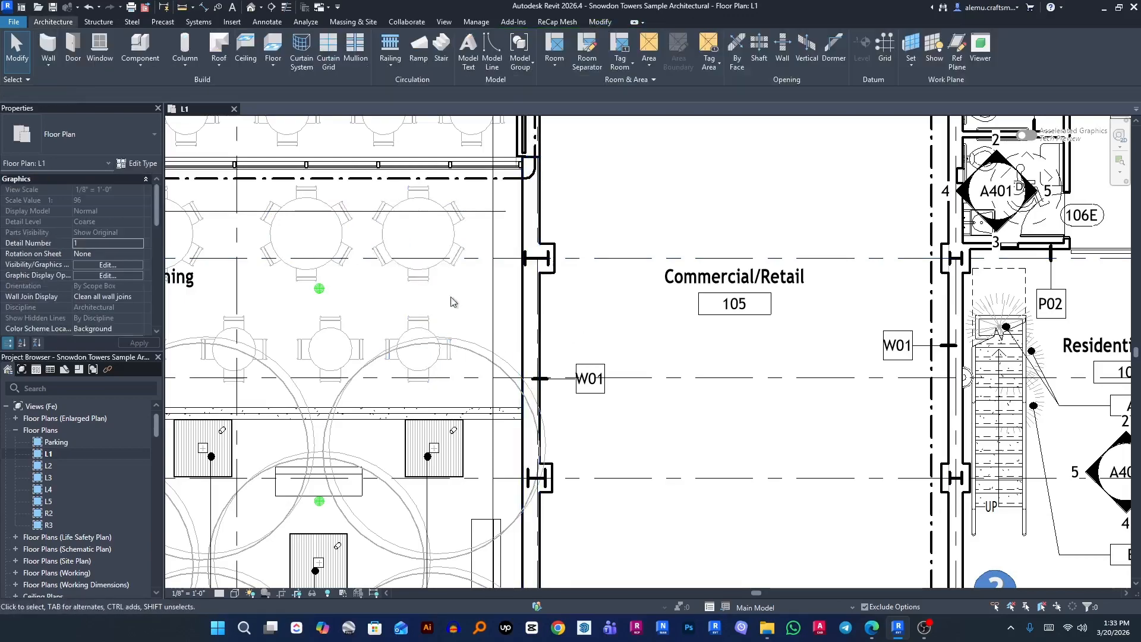
scroll(475, 297, down, 2)
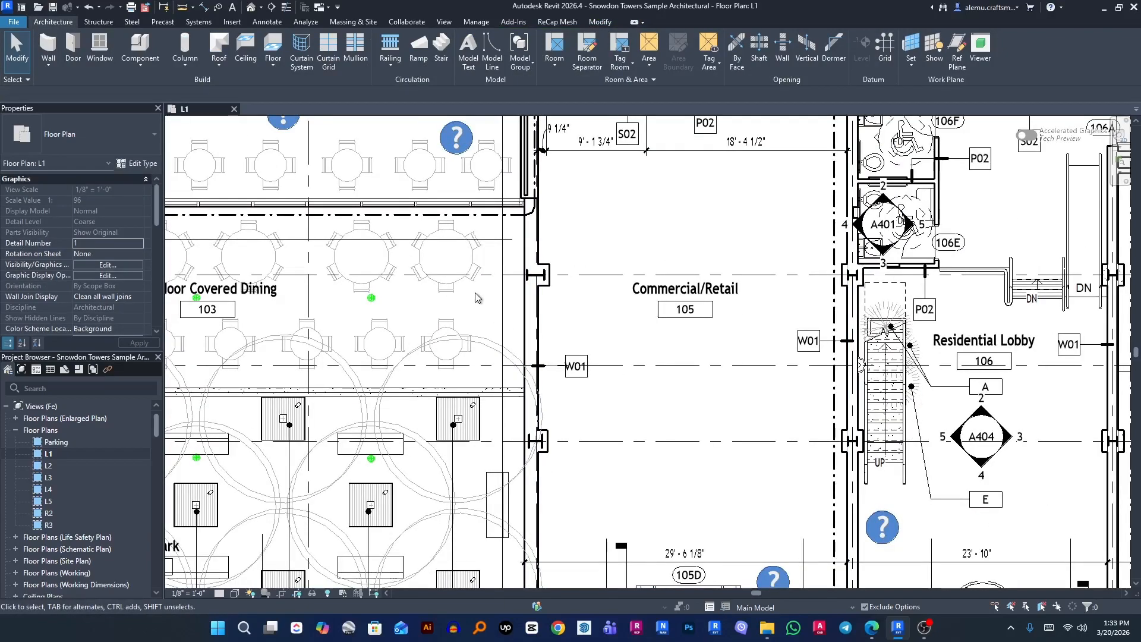
scroll(509, 295, down, 2)
scroll(521, 339, up, 3)
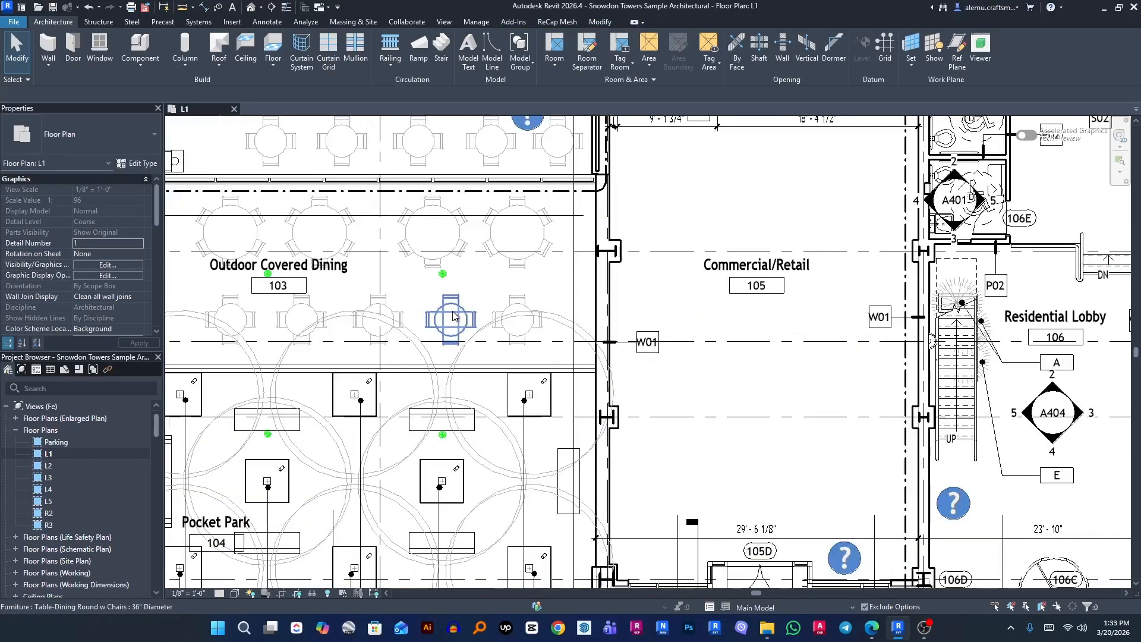
click(452, 321)
click(410, 257)
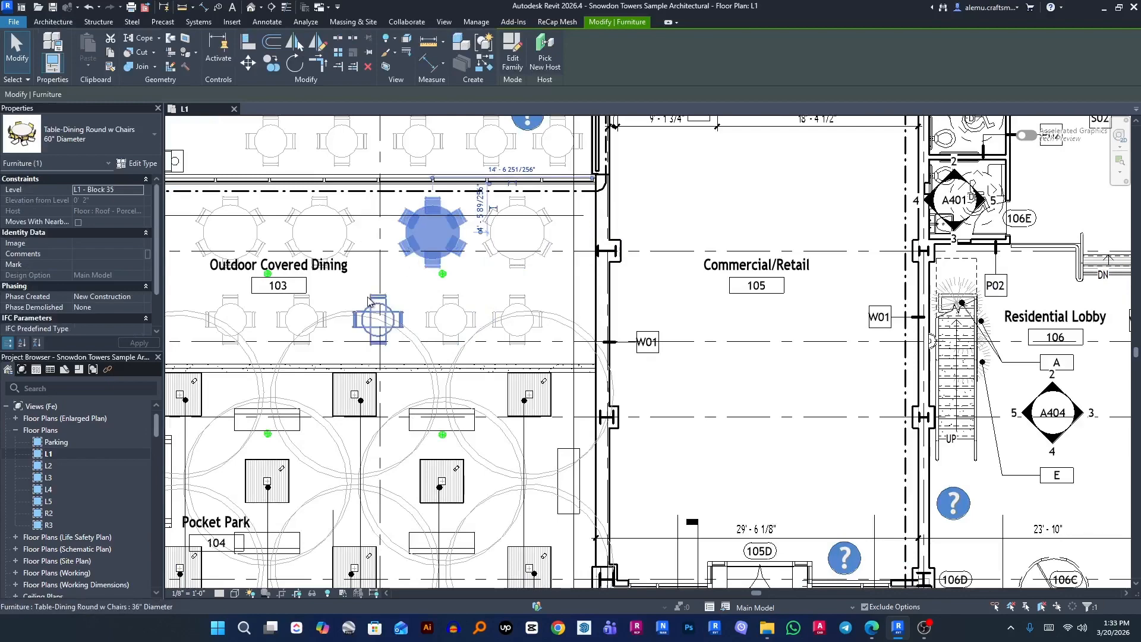
ctrl+click(434, 316)
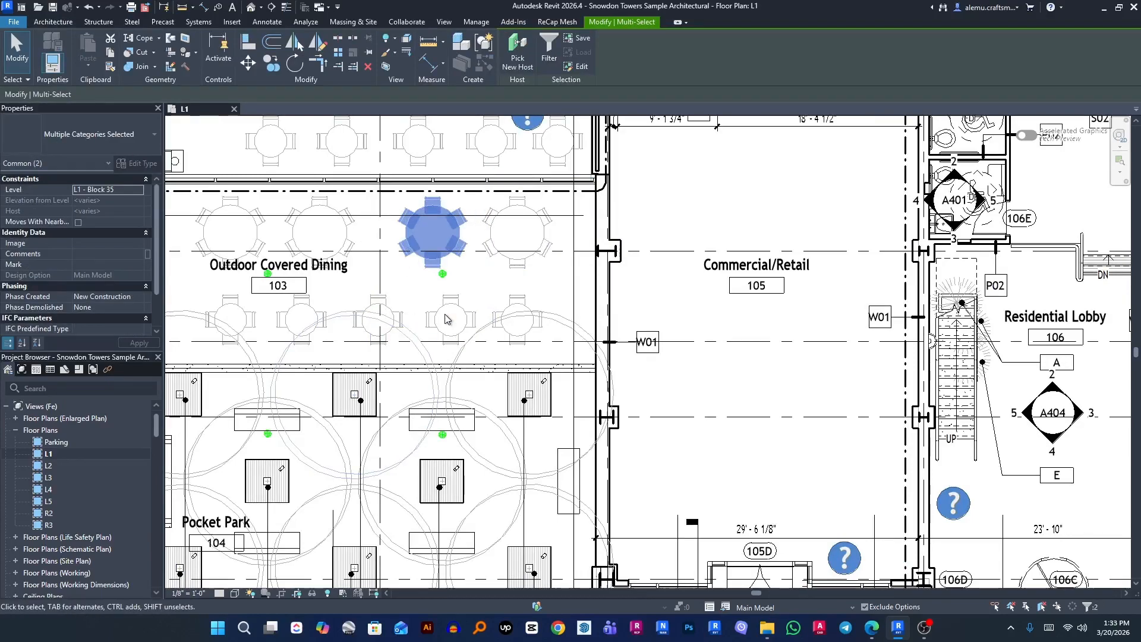
key(Escape)
Select one 36" and one 60" round dining table together with the adjacent exterior wall, and clear the selection
click(449, 320)
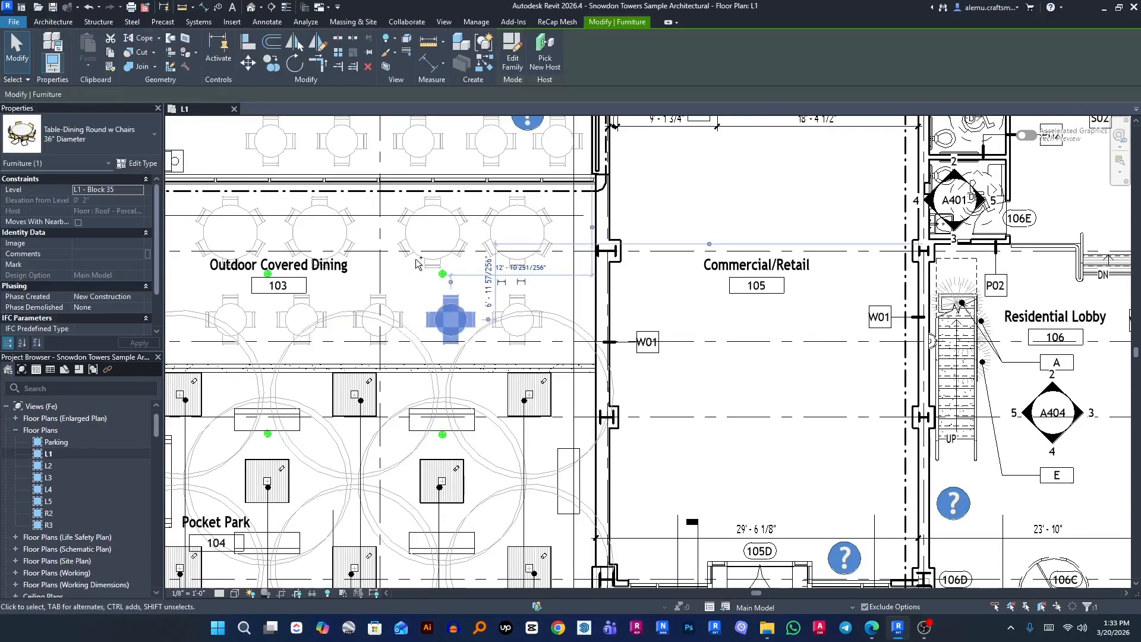
ctrl+click(416, 255)
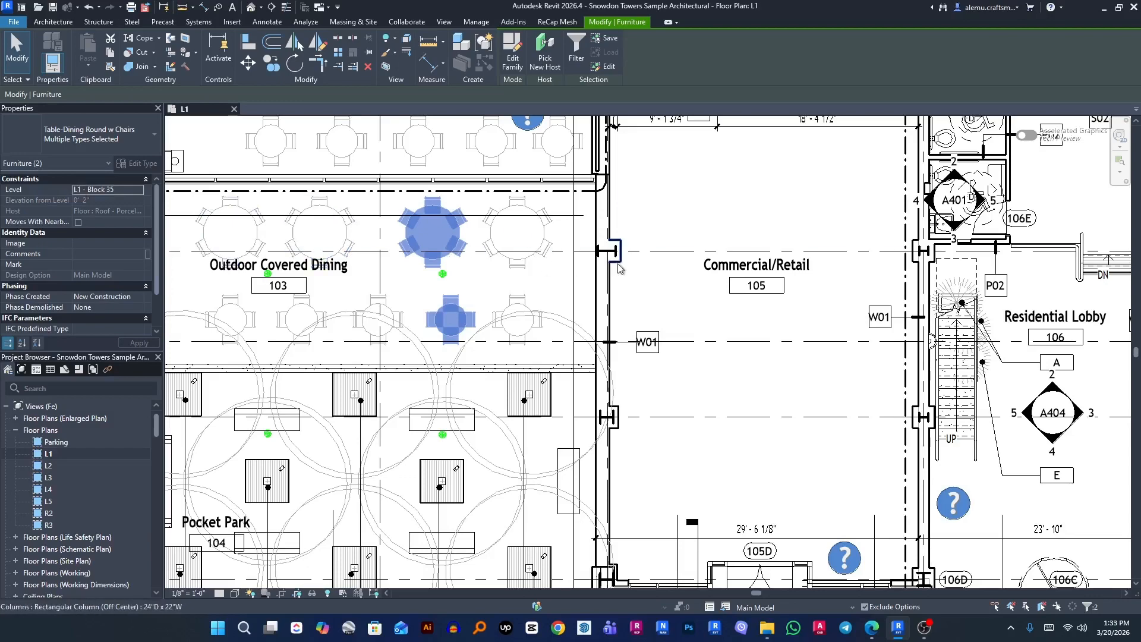
ctrl+click(600, 293)
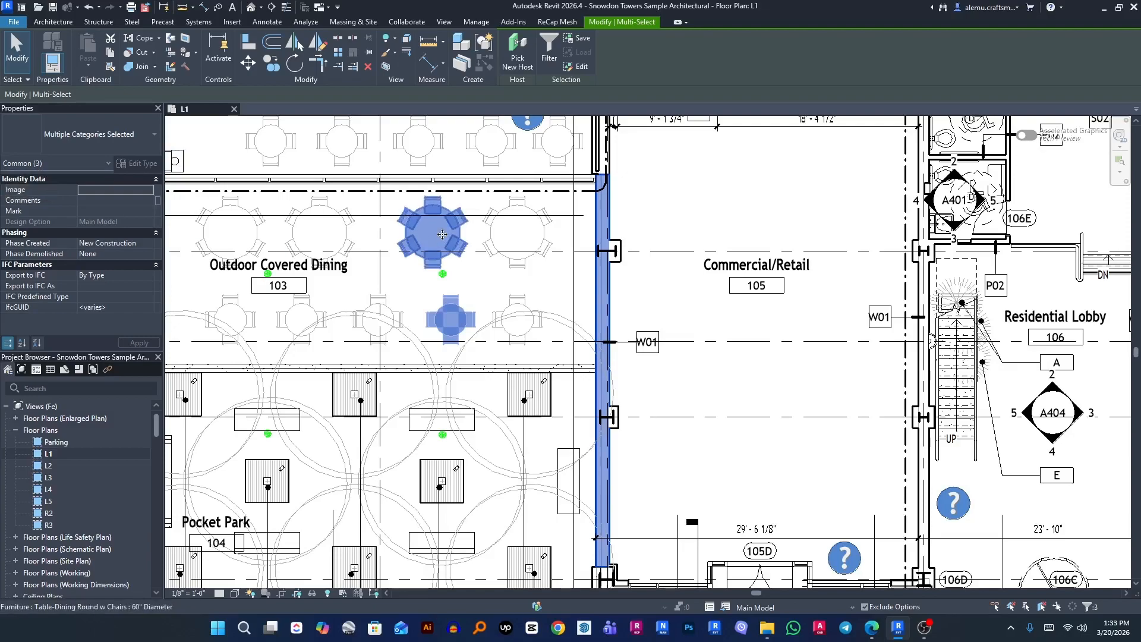
click(630, 303)
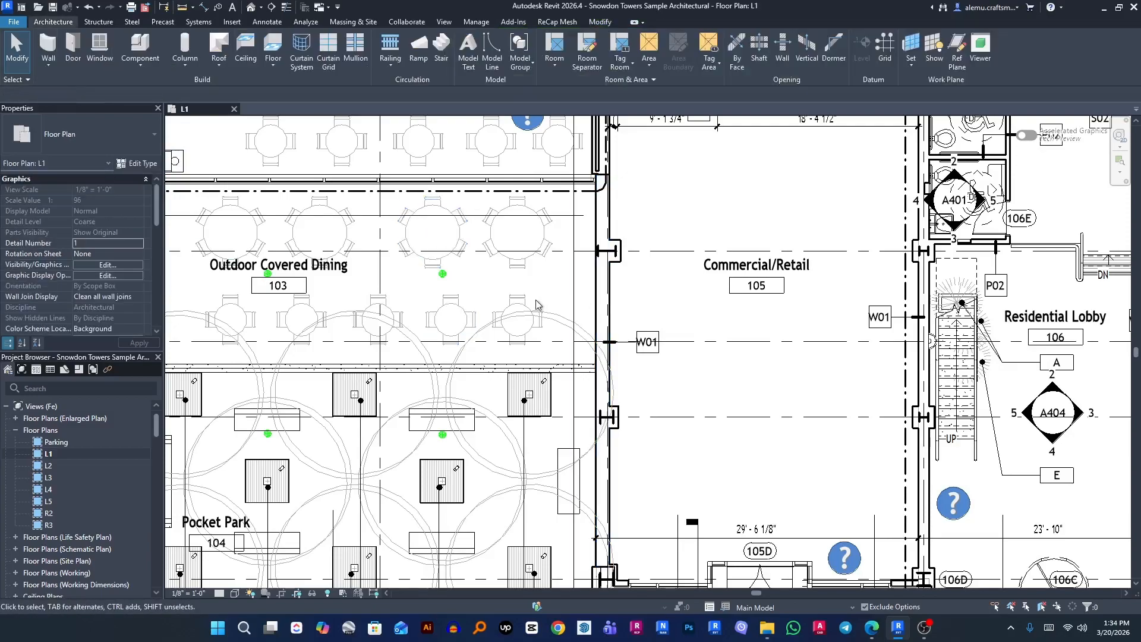
Select only the elements fully enclosed by a window from the Café seating into Commercial/Retail 105, and clear the selection
scroll(463, 423, down, 3)
scroll(543, 324, up, 3)
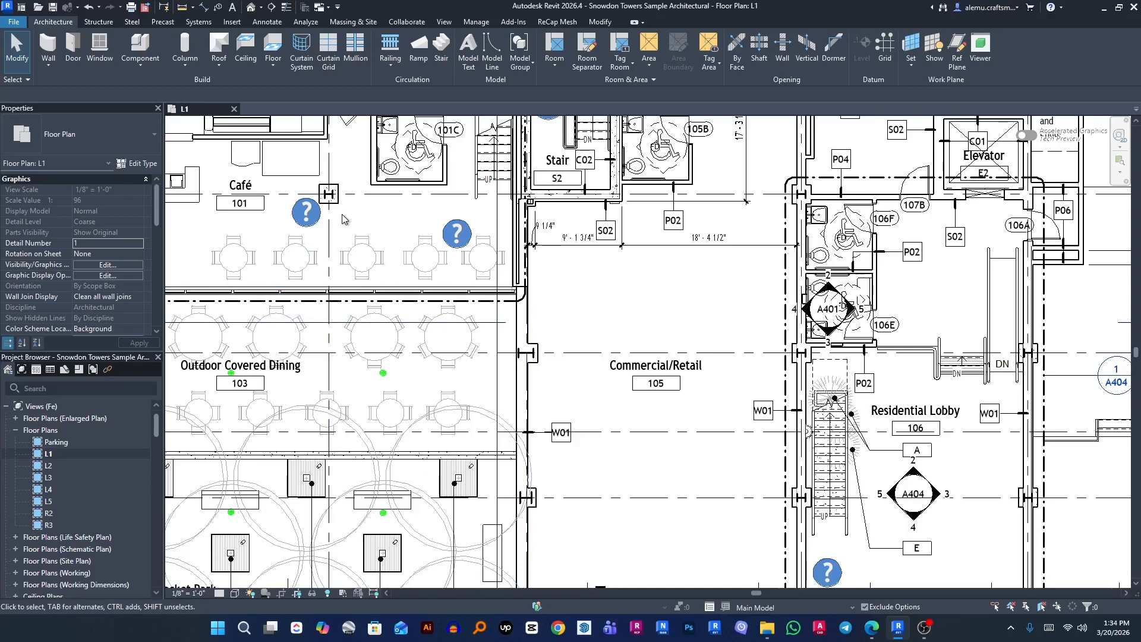
drag(342, 215, 605, 461)
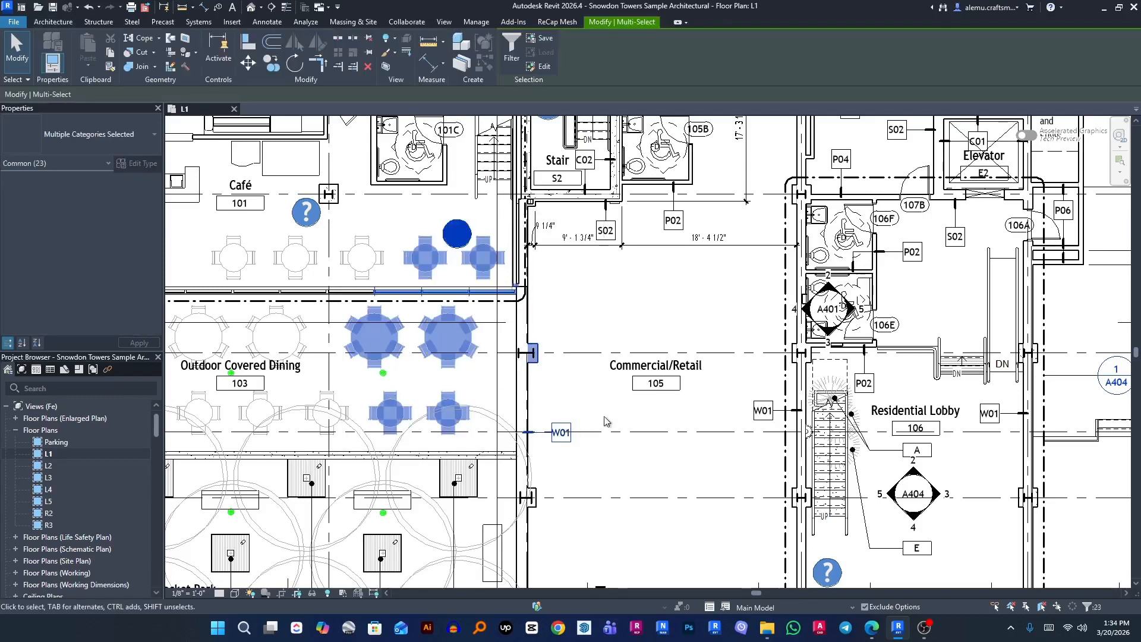
click(587, 217)
key(Escape)
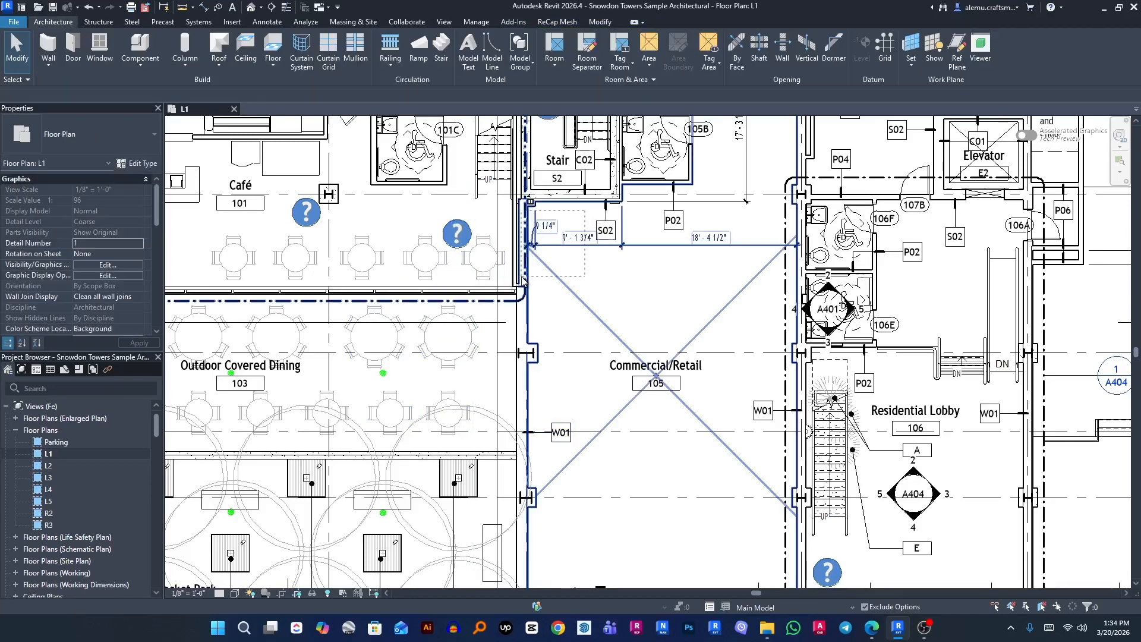
Select everything touched by a crossing window over the eastern Outdoor Covered Dining tables, and add elements crossed in the Pocket Park
drag(523, 279, 324, 419)
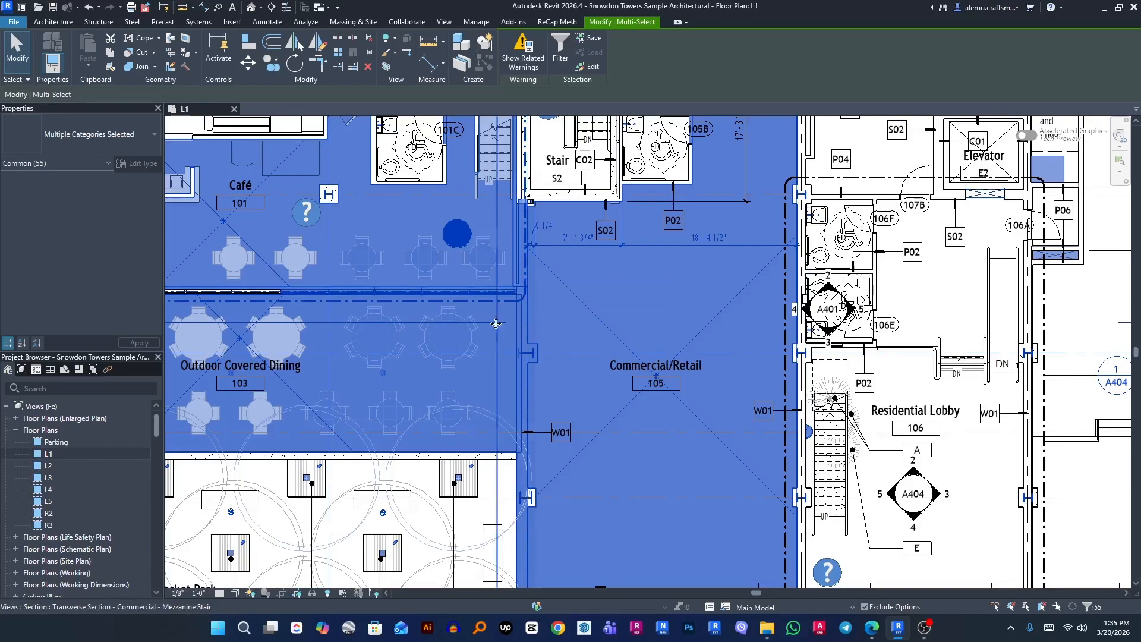
scroll(494, 331, down, 1)
middle_drag(454, 498, 481, 360)
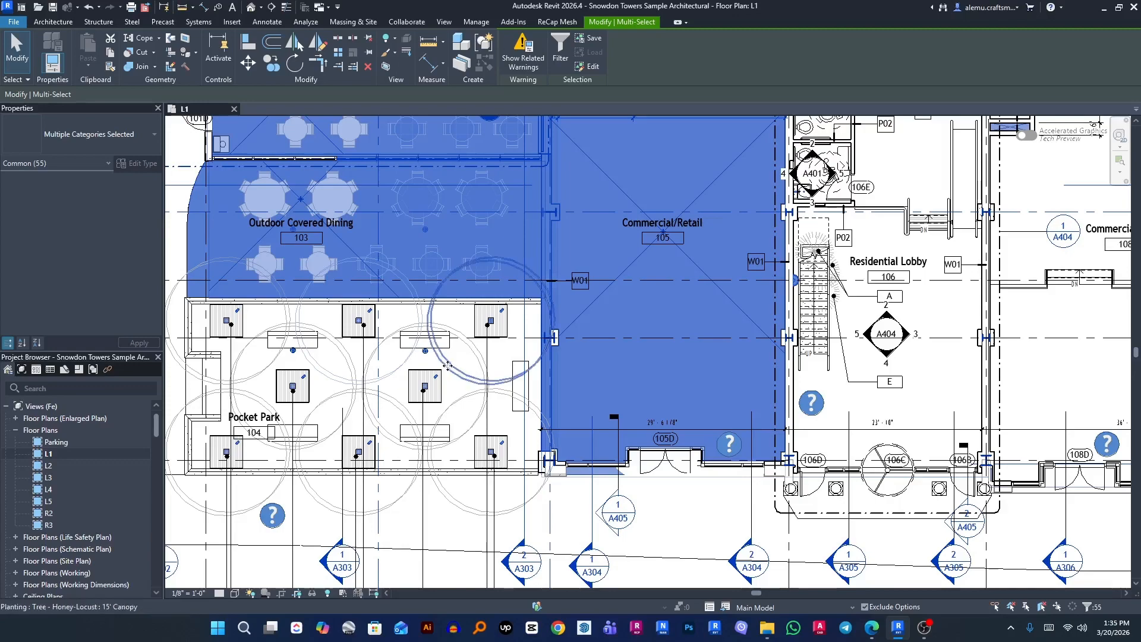
ctrl+drag(463, 361, 426, 436)
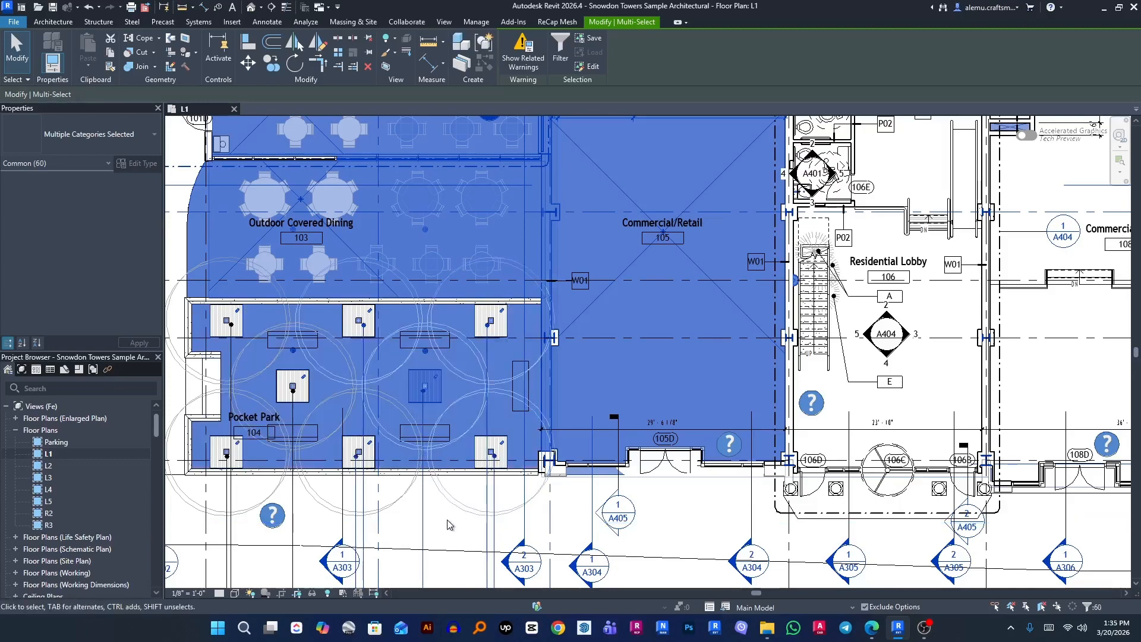
Remove the Pocket Park elements from the selection with a crossing window, and clear the remaining selection
shift+drag(447, 525, 374, 377)
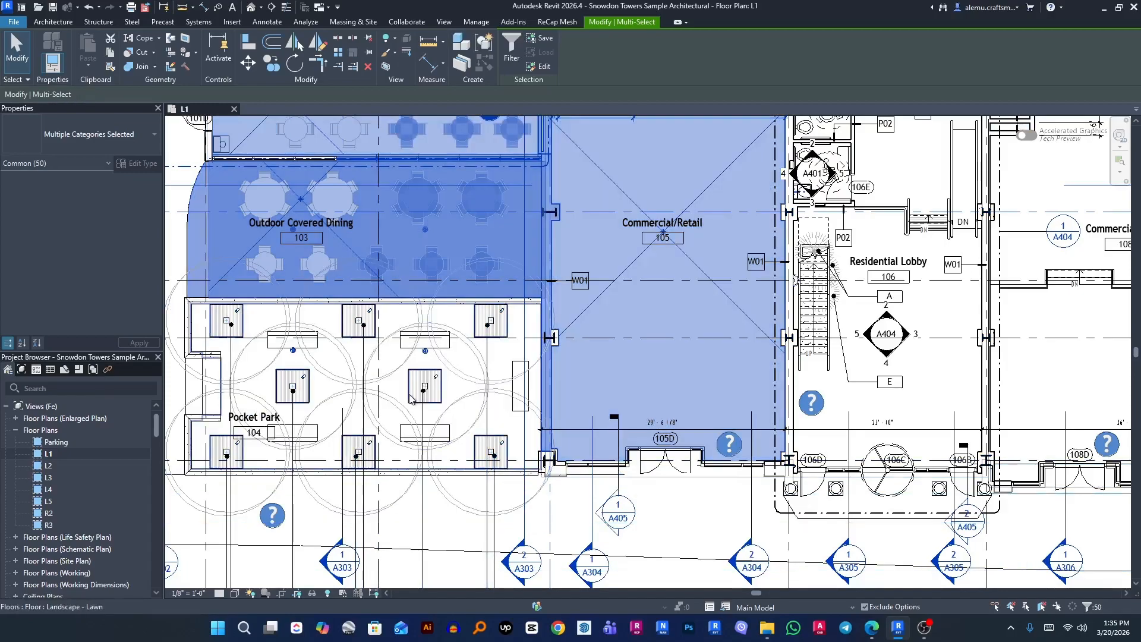
scroll(410, 398, down, 4)
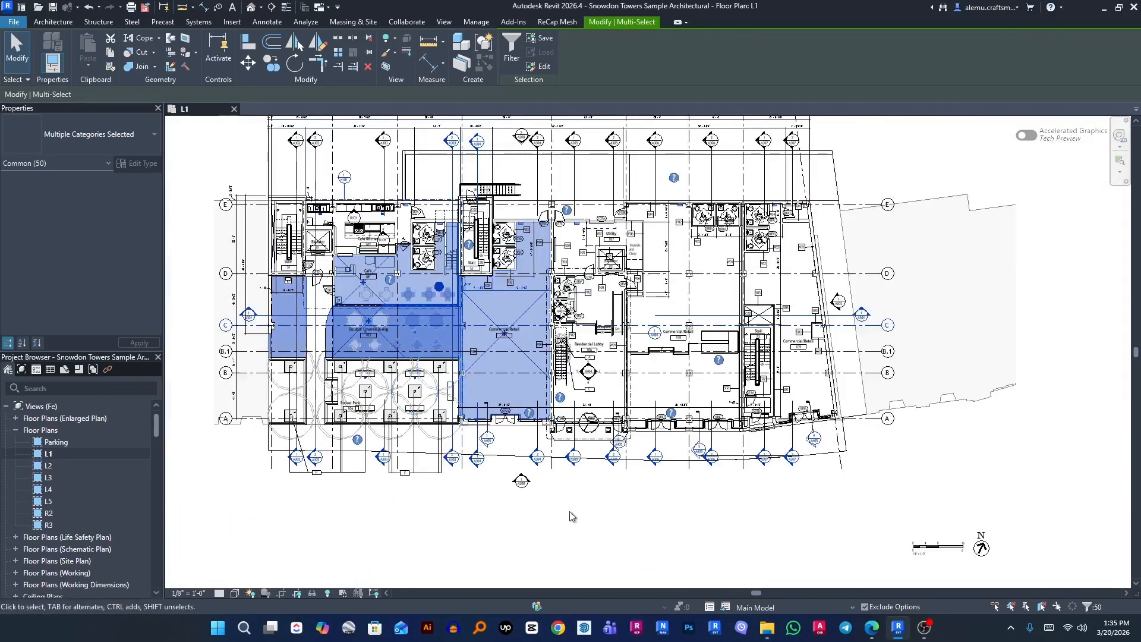
click(570, 516)
Select all elements fully enclosed by a large window over the plan from grid line 1 to just past grid line 7
scroll(423, 336, up, 1)
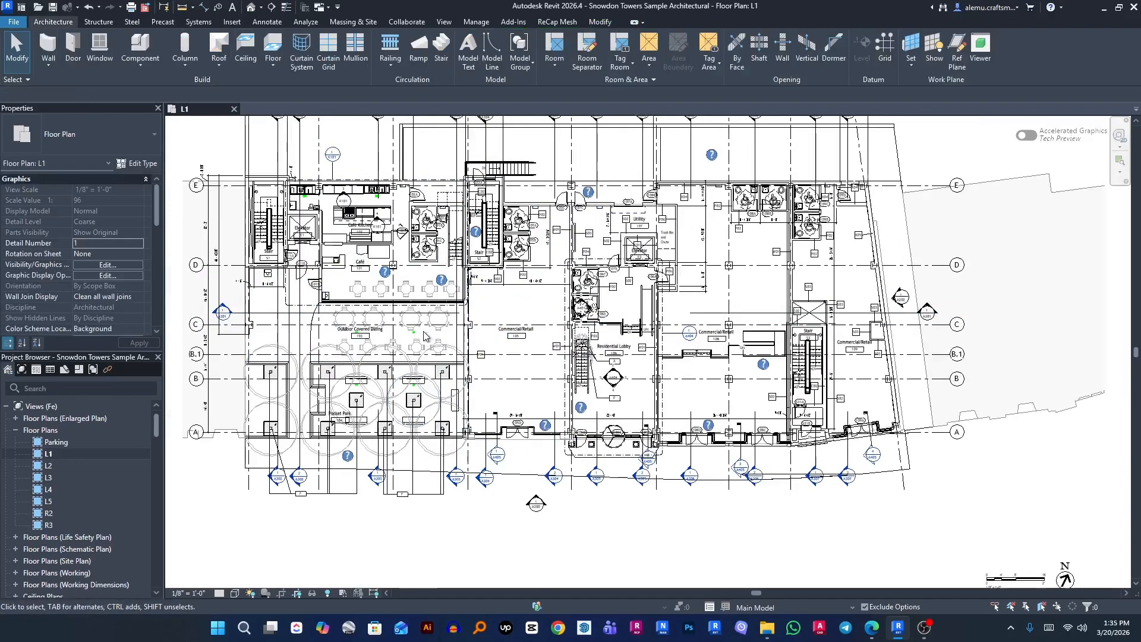
scroll(424, 336, up, 1)
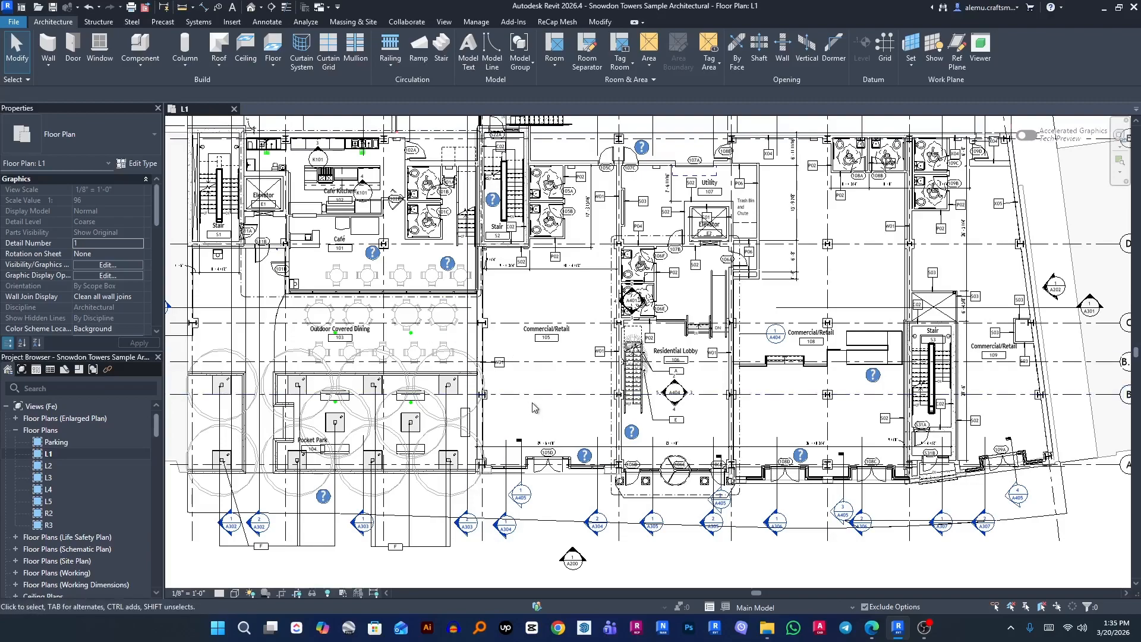
scroll(552, 423, down, 3)
drag(264, 147, 746, 523)
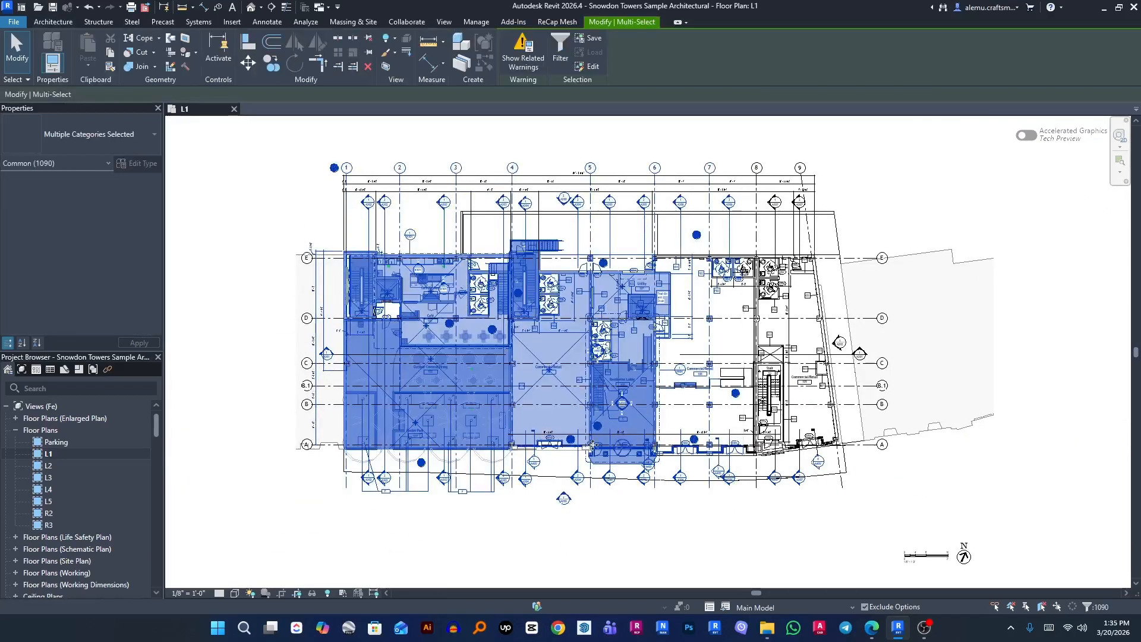
scroll(496, 358, up, 2)
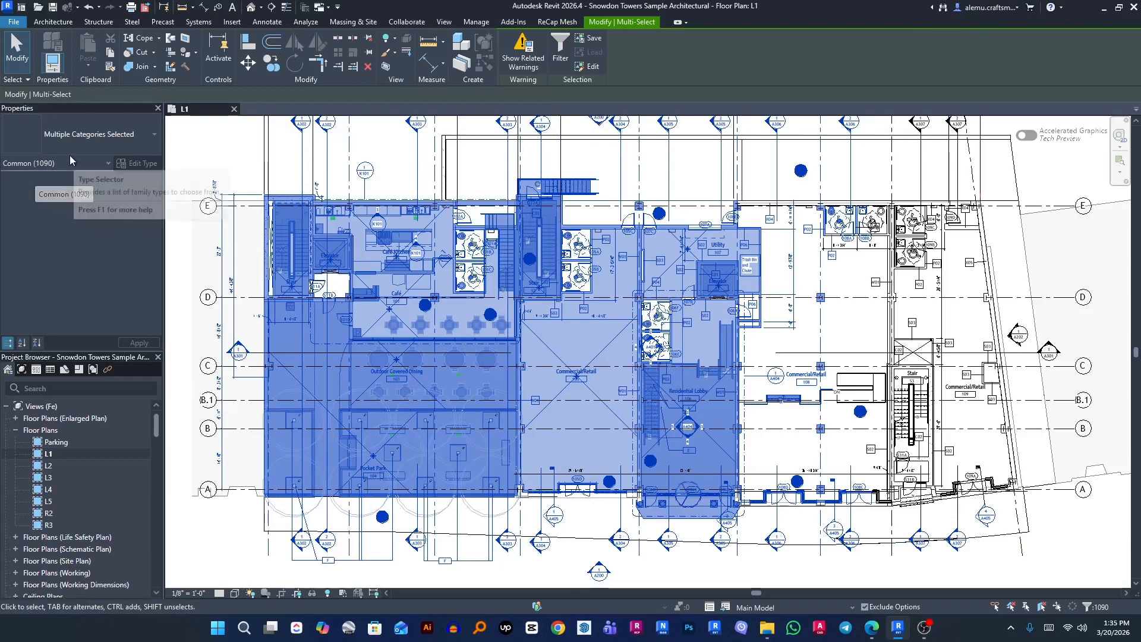
Filter the selection so that only the Walls category stays selected
click(561, 47)
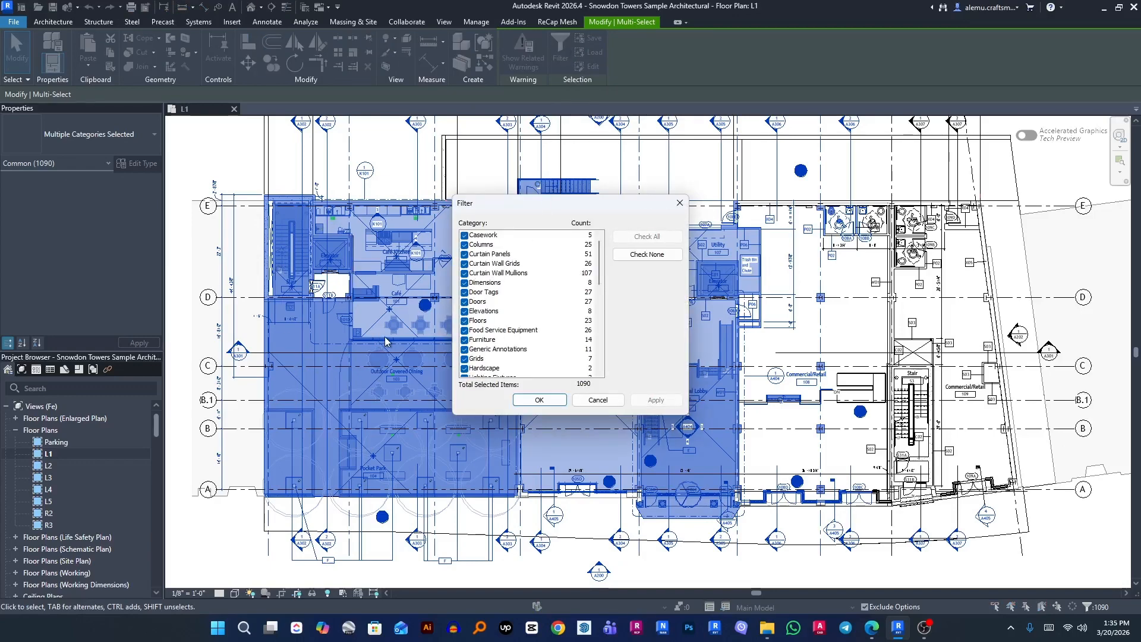
click(642, 264)
scroll(520, 312, down, 1)
scroll(520, 312, down, 5)
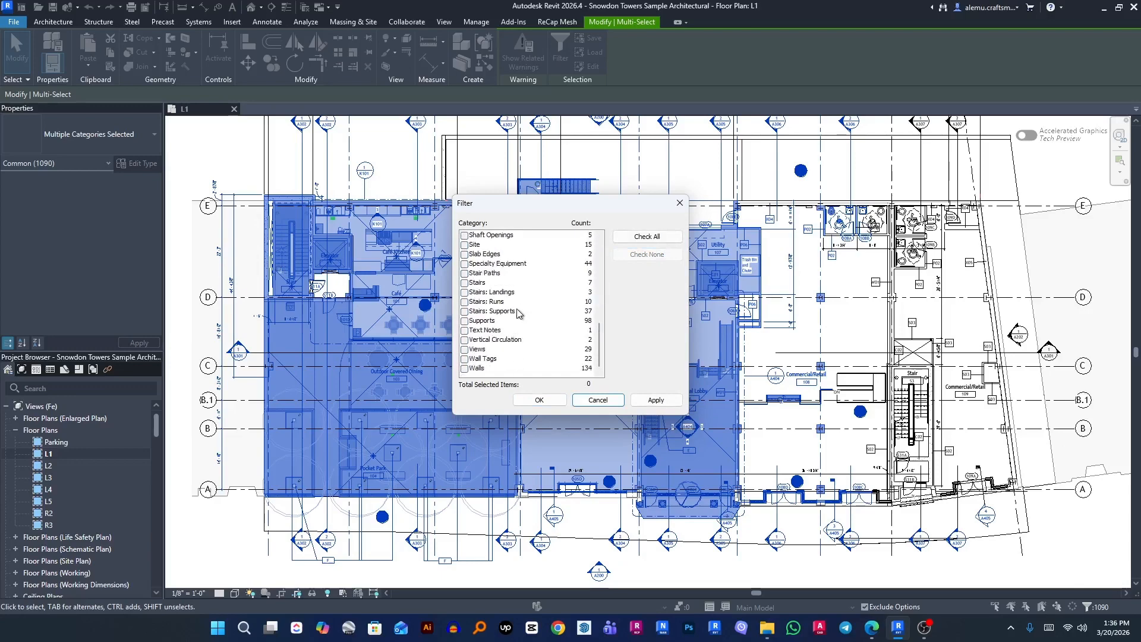
click(465, 369)
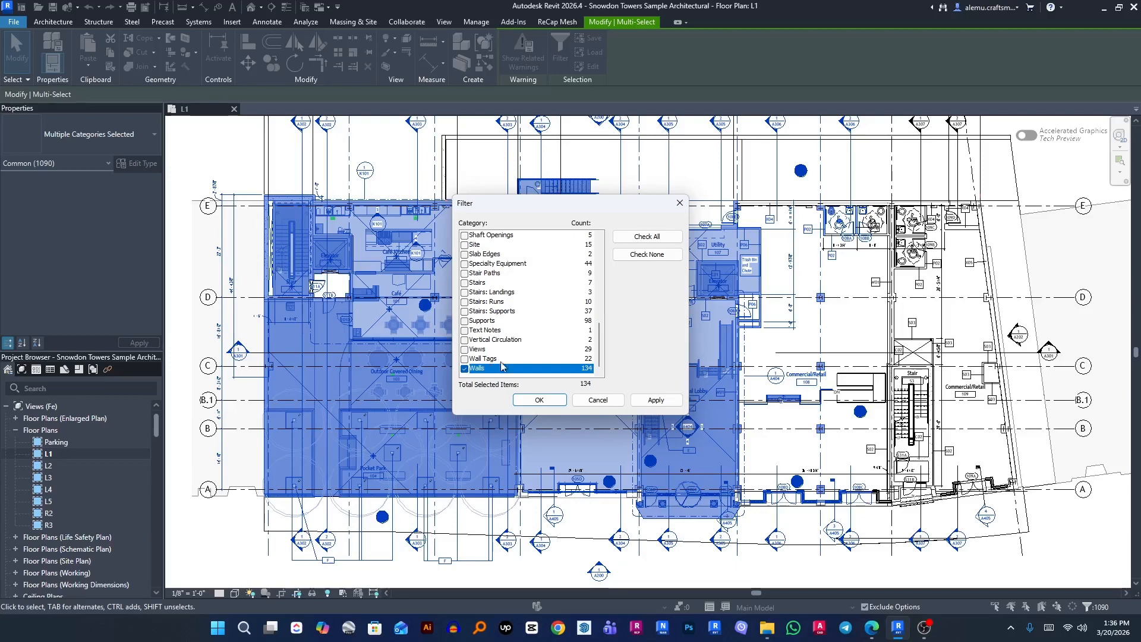
click(656, 401)
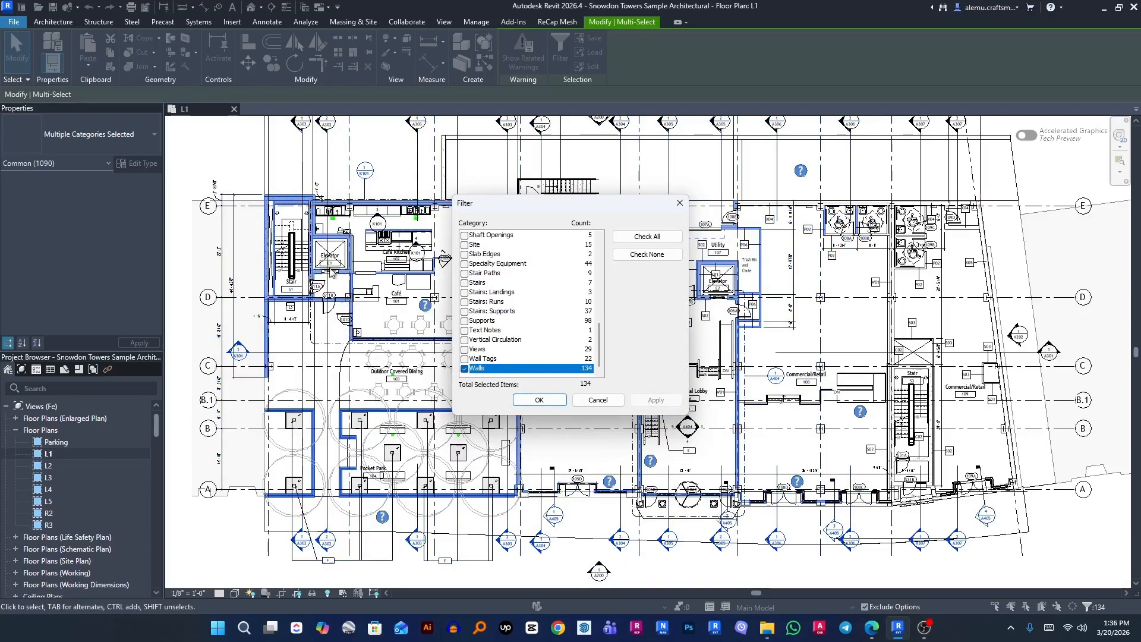
click(539, 401)
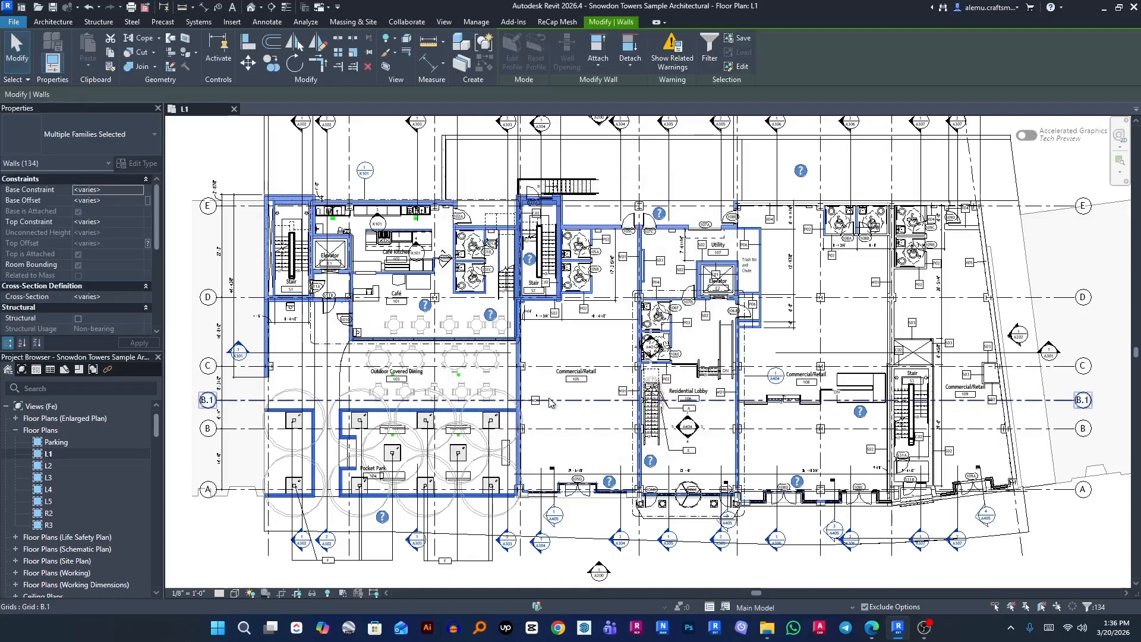
scroll(513, 339, up, 2)
scroll(578, 327, down, 3)
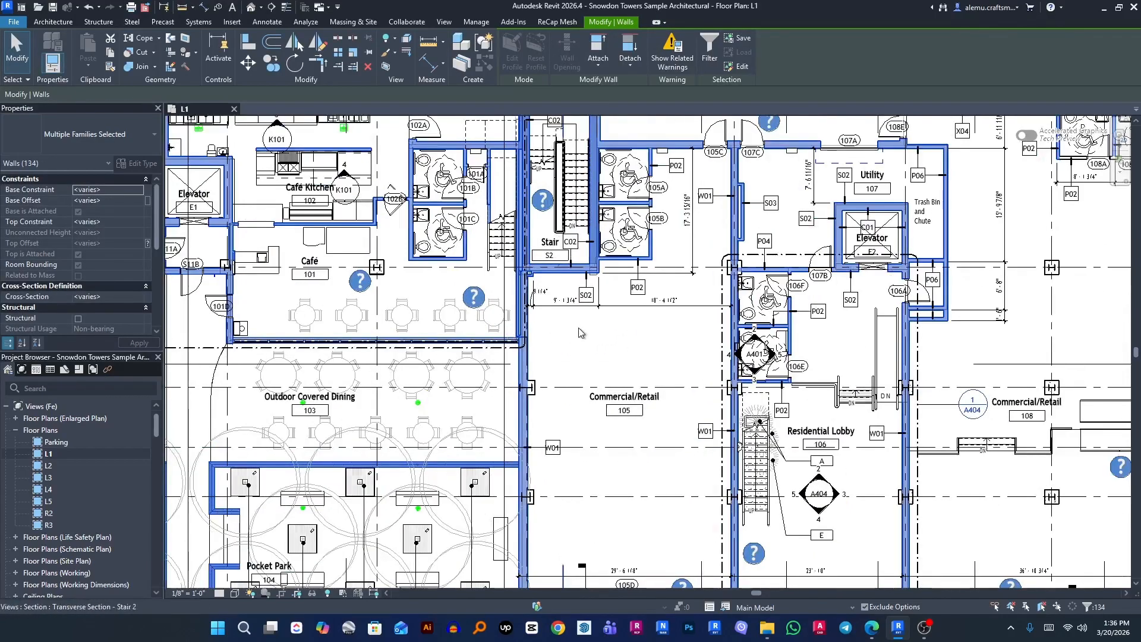